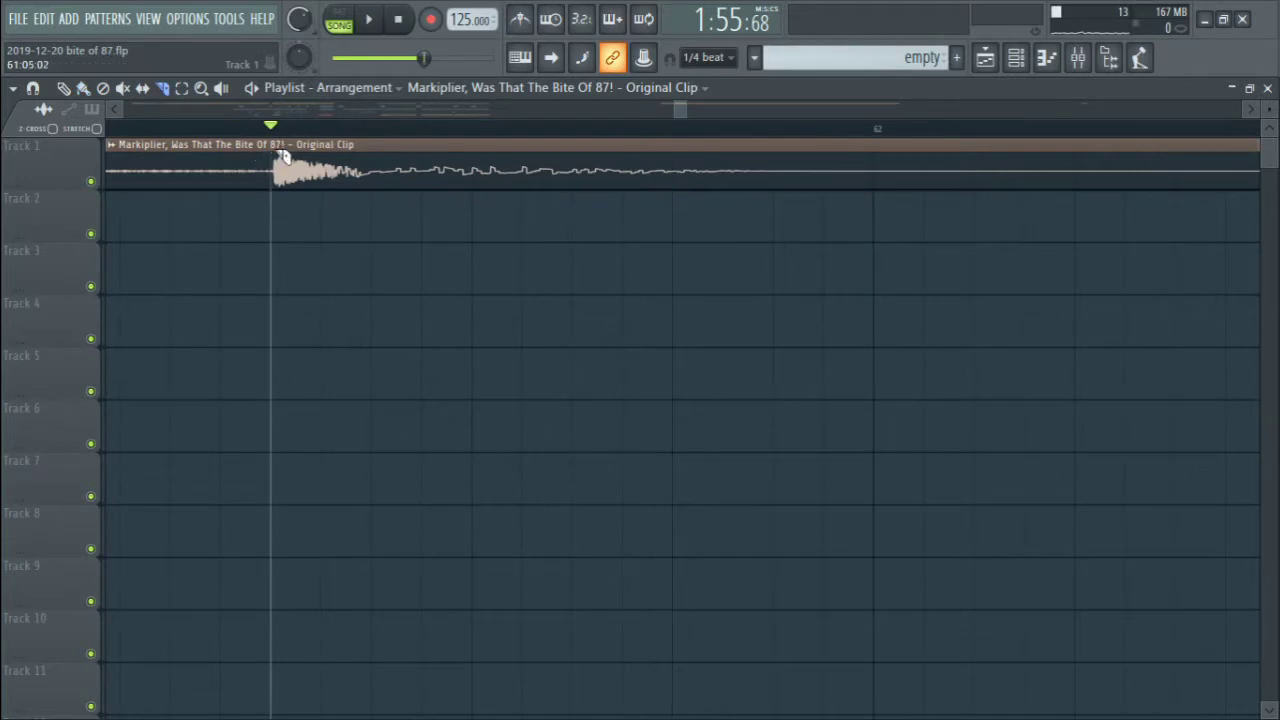
# Slice the short loud burst out of the Track 1 audio clip near bar 61 and make it unique as a sample
pyautogui.moveTo(371, 154); pyautogui.dragTo(371, 200)
pyautogui.click(278, 145)
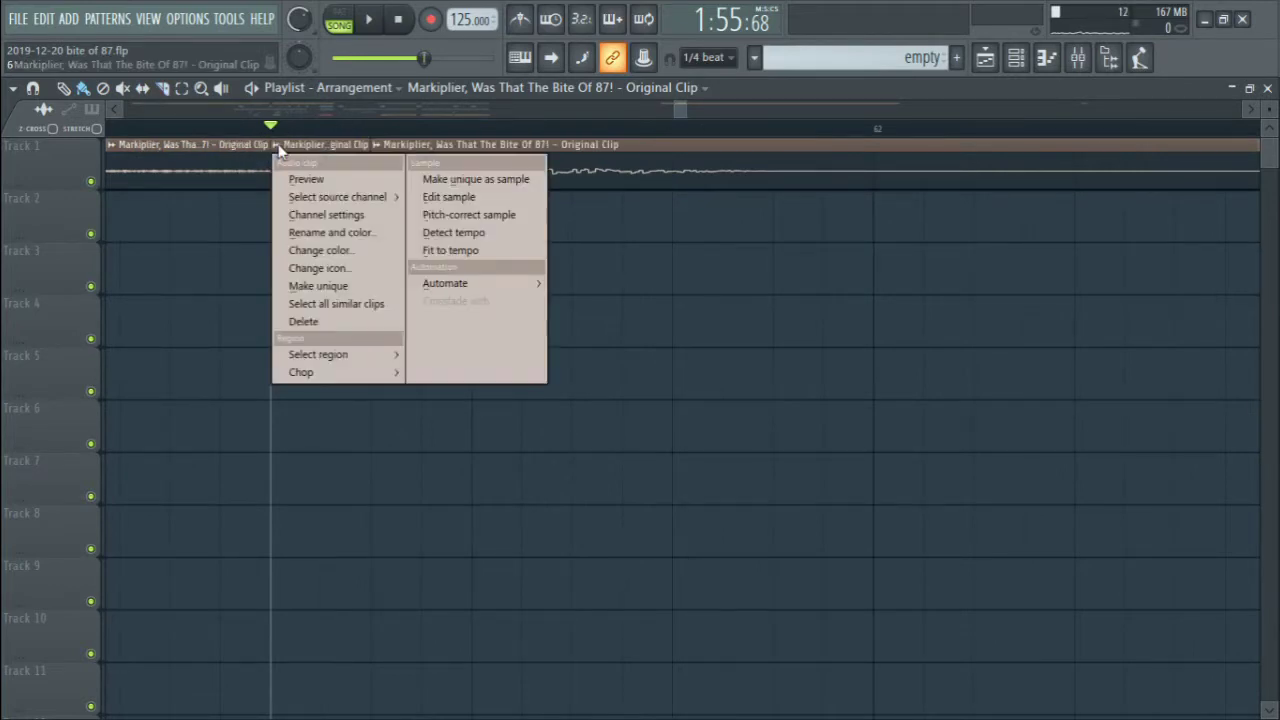
pyautogui.press('u')
pyautogui.press('Return')
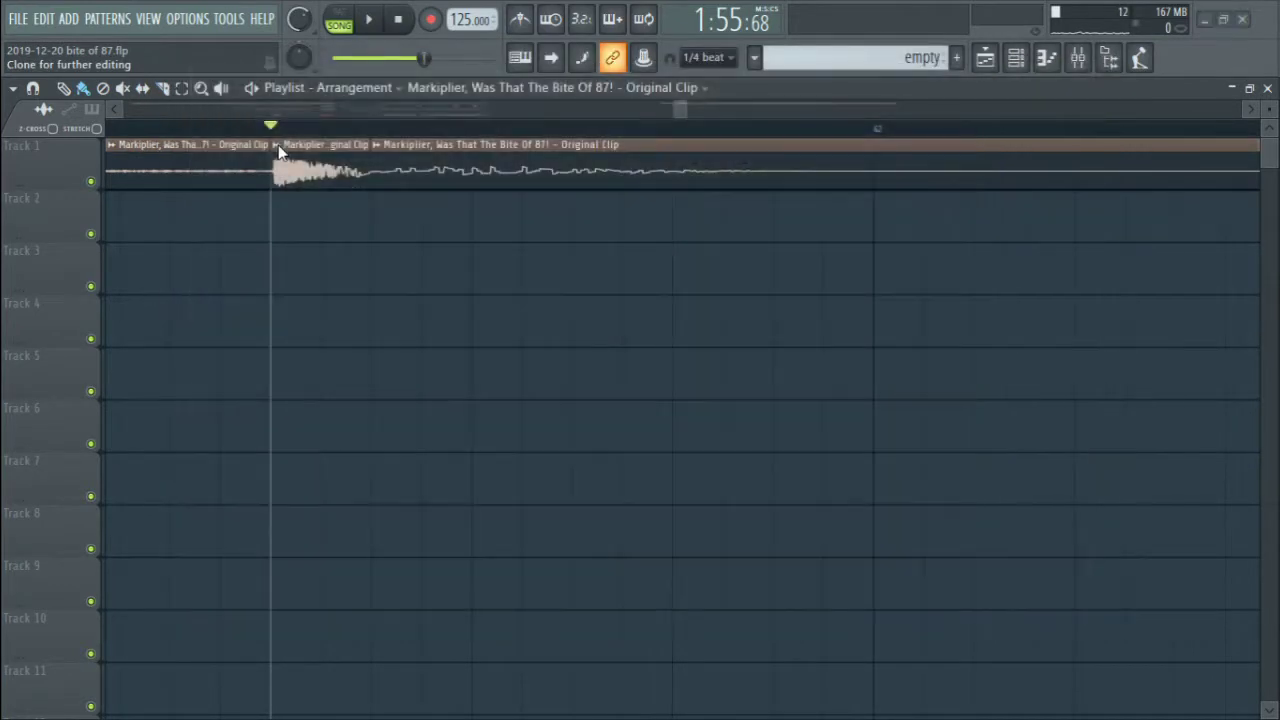
# Open the burst slice's channel settings and audition it on the miscellaneous settings' keyboard
pyautogui.doubleClick(316, 172)
pyautogui.click(99, 233)
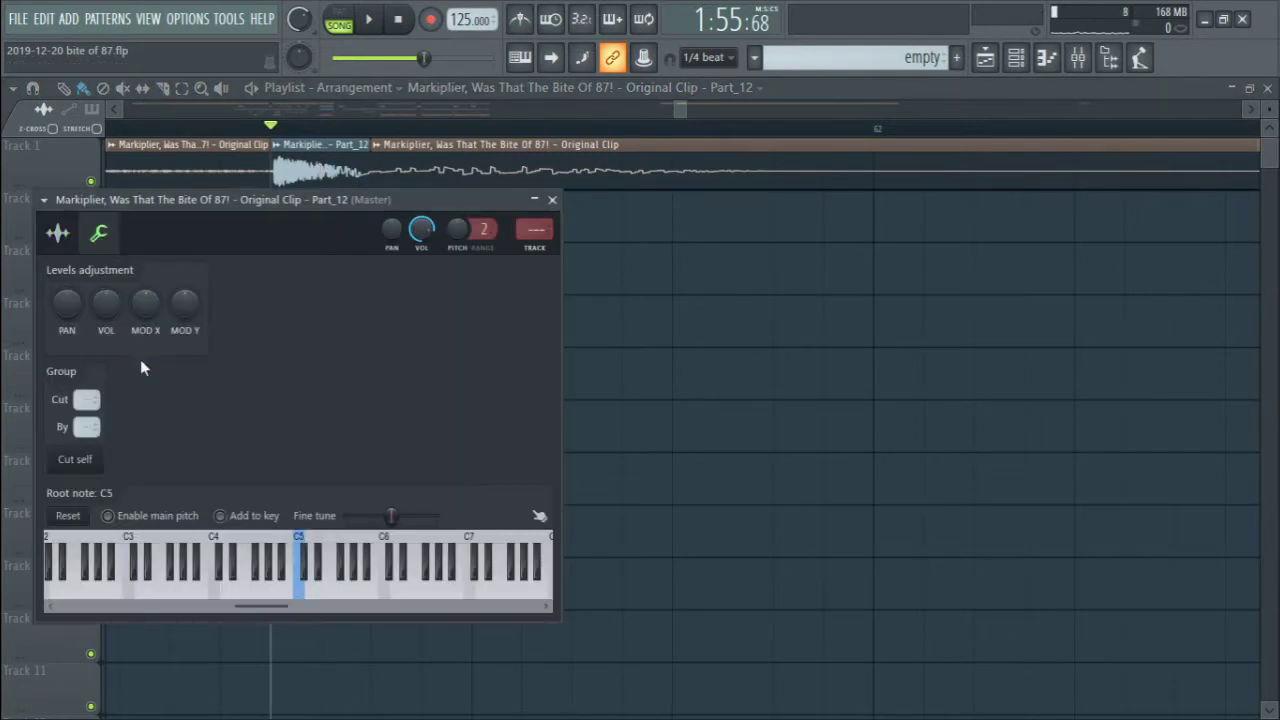
pyautogui.click(306, 594)
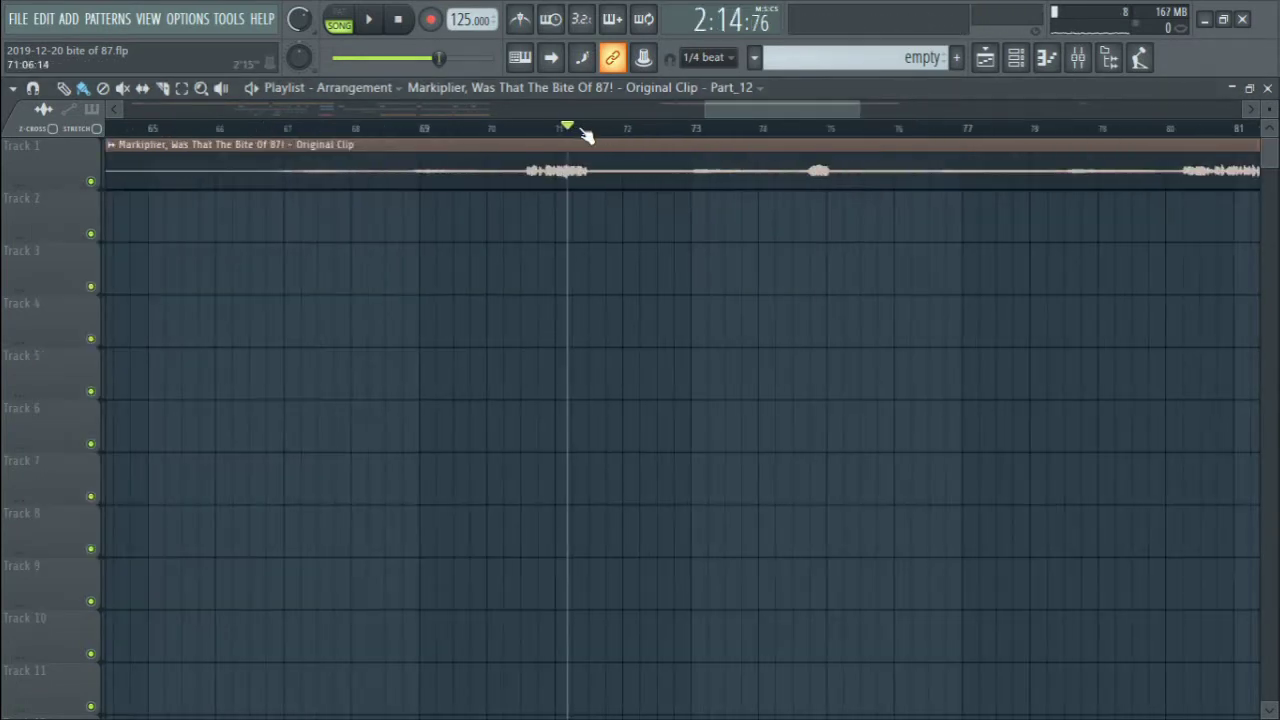
# Play the voice section of the Track 1 clip starting from bar 71
pyautogui.scroll(3, 586, 134)
pyautogui.click(297, 130)
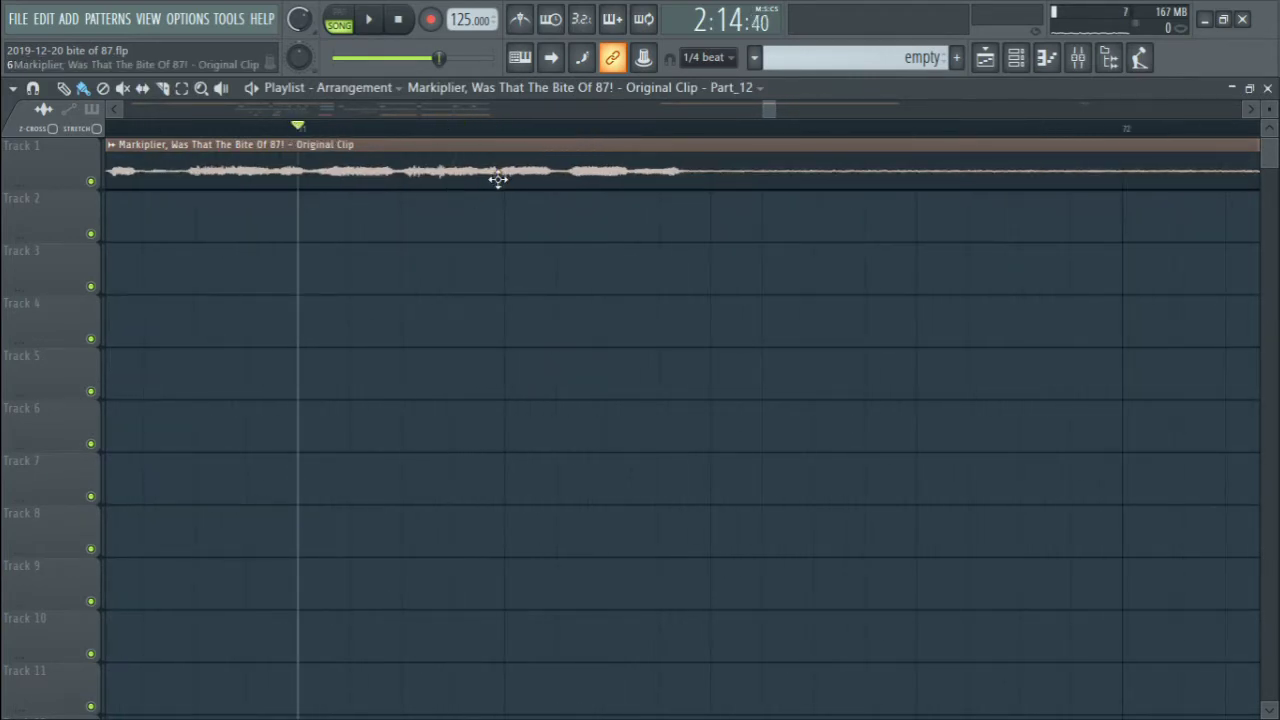
pyautogui.press('space')
pyautogui.press('space')
# Slice a tiny fragment from the voice at about 71:04, move it to Track 3, and make it a unique sample
pyautogui.click(464, 128)
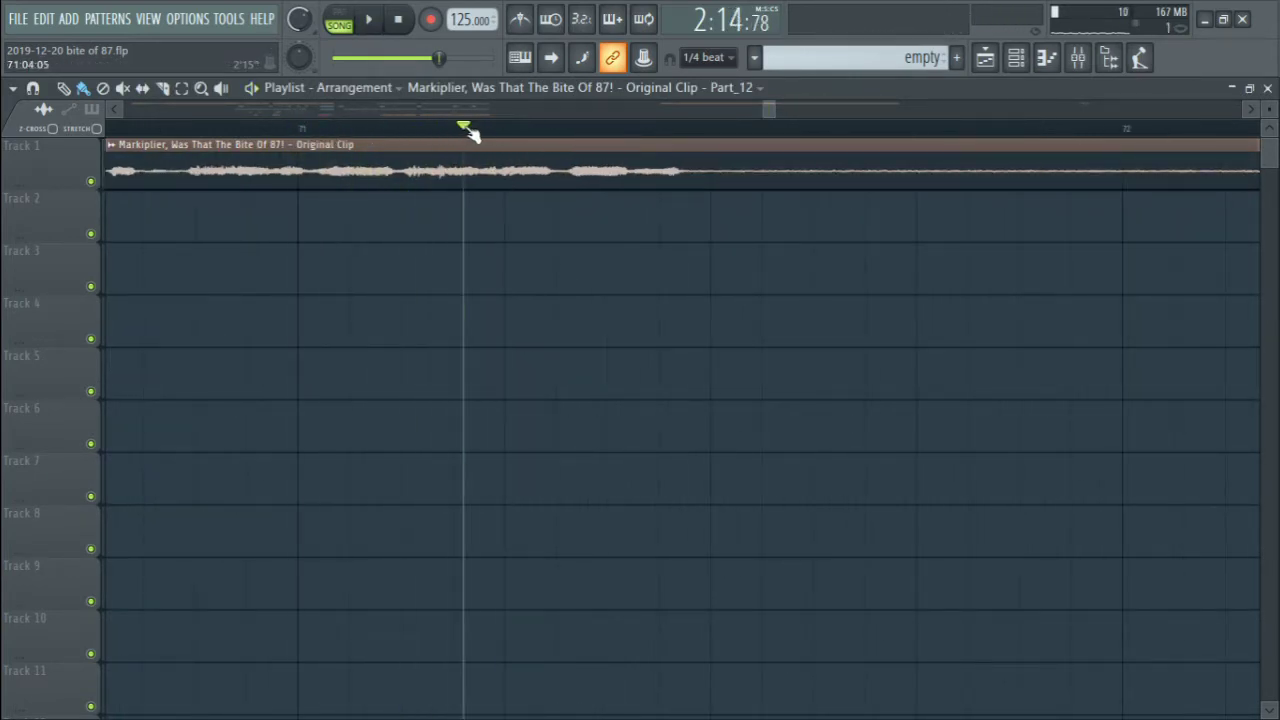
pyautogui.moveTo(468, 218); pyautogui.dragTo(470, 215)
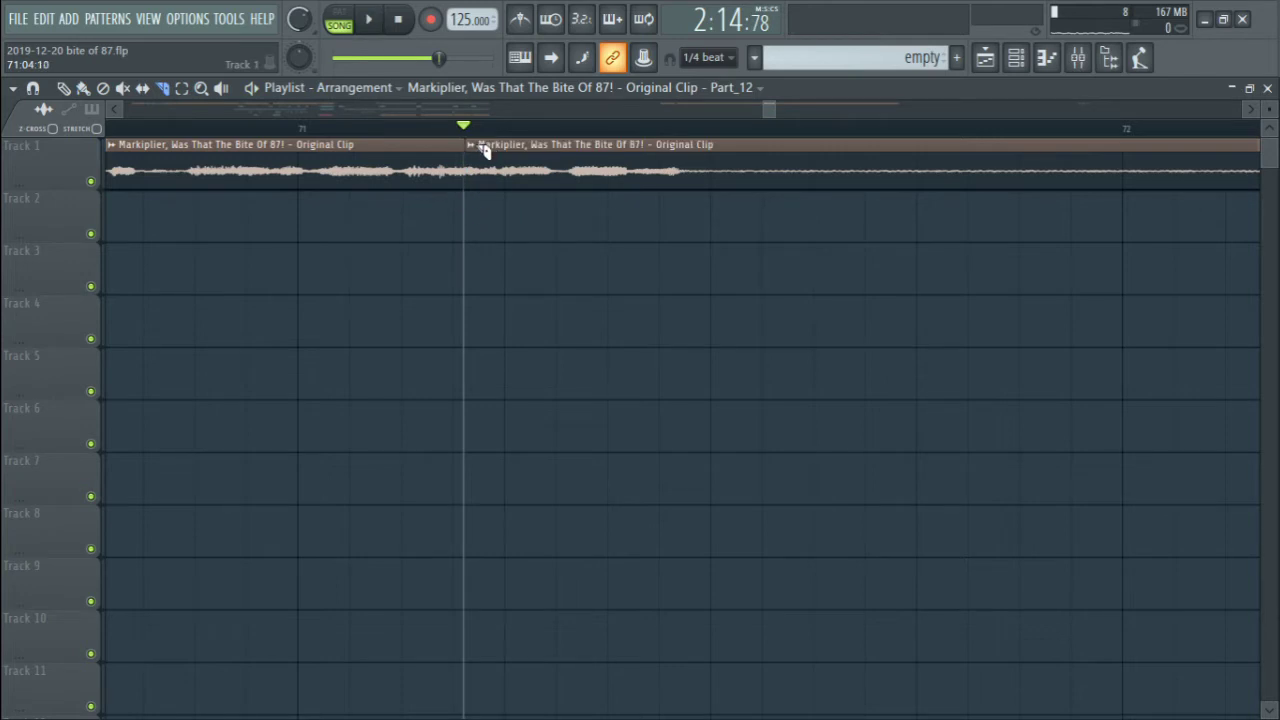
pyautogui.click(468, 247)
pyautogui.press('u')
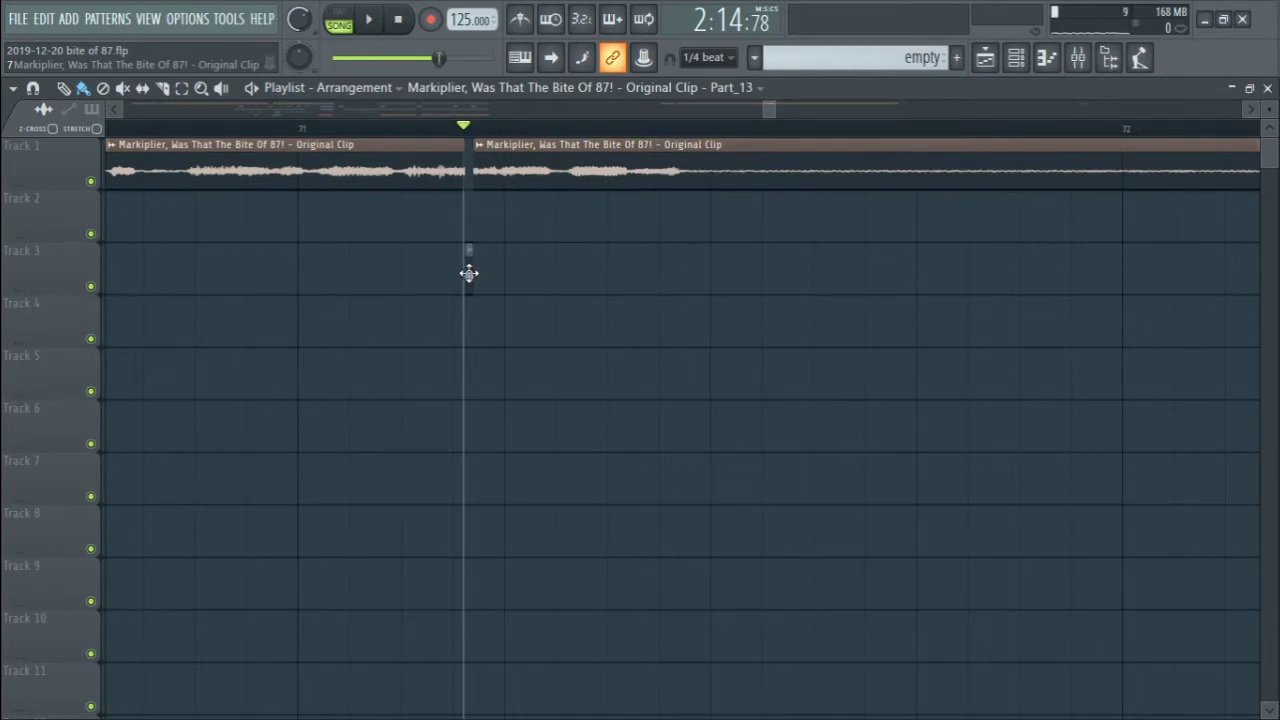
pyautogui.doubleClick(469, 273)
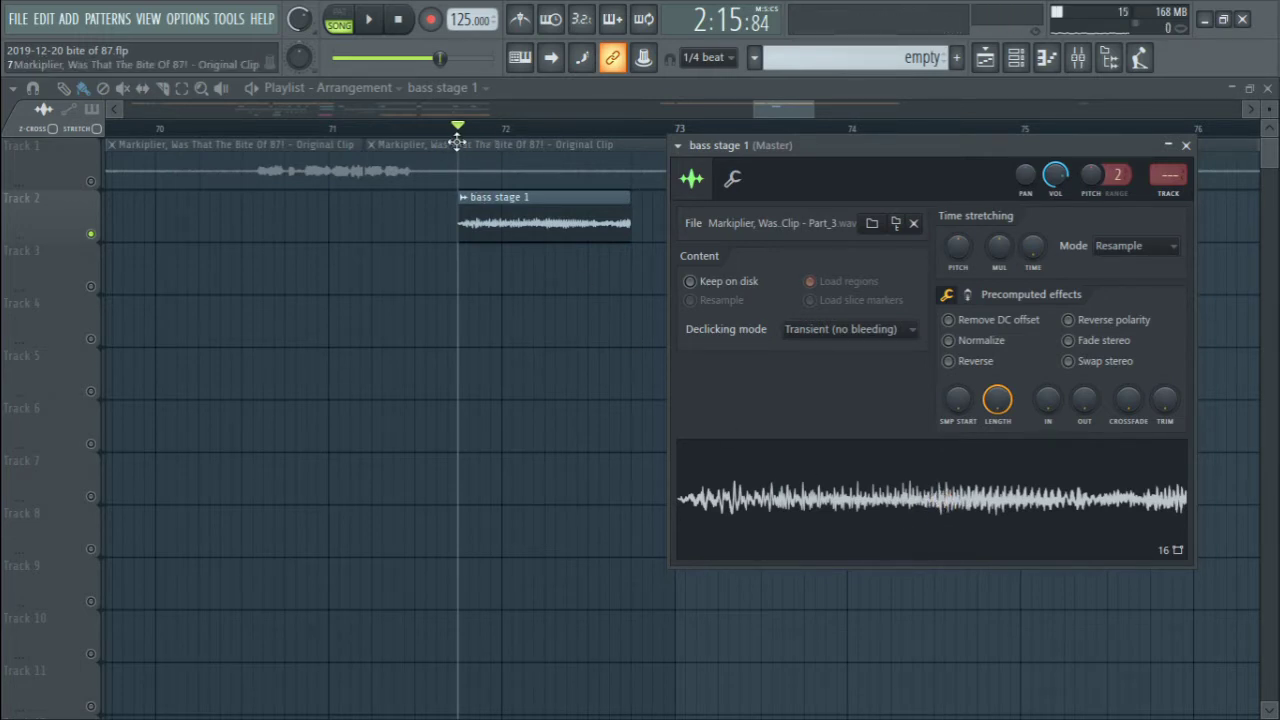
# Play the bass stage 1 and bass stage 2 clips, and place the playhead at the loud swell in bass stage 2
pyautogui.press('space')
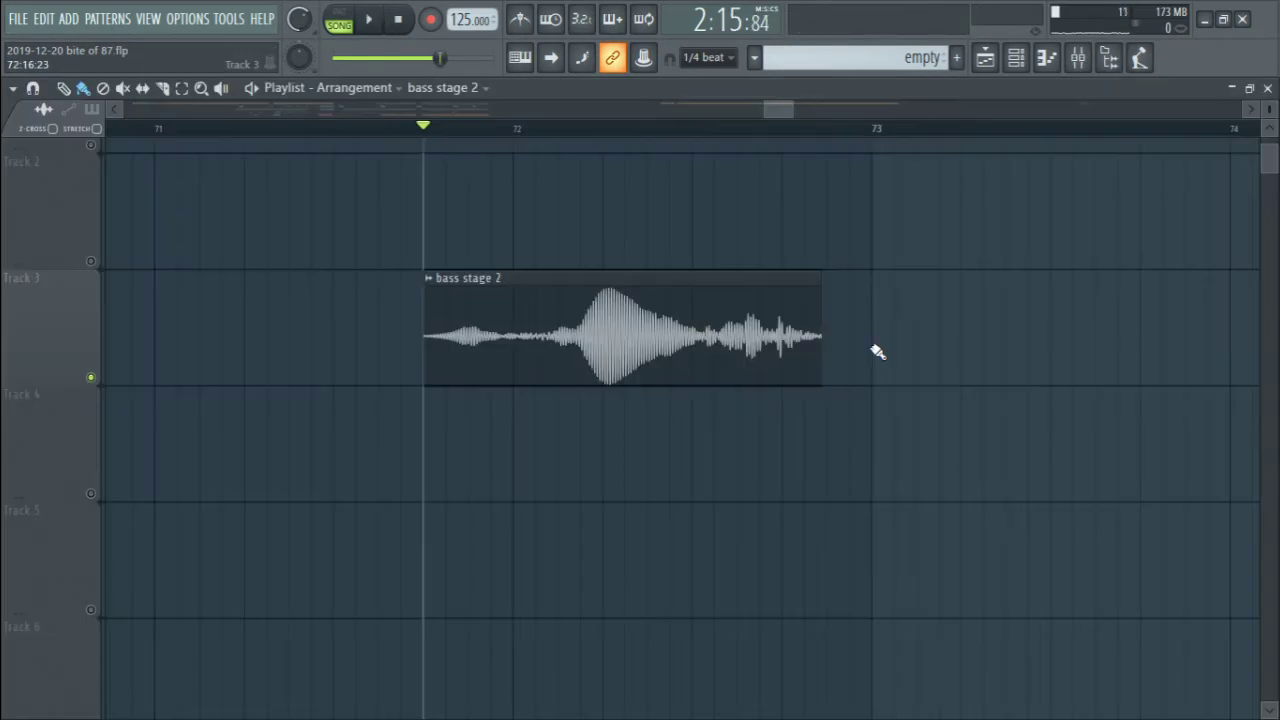
pyautogui.press('space')
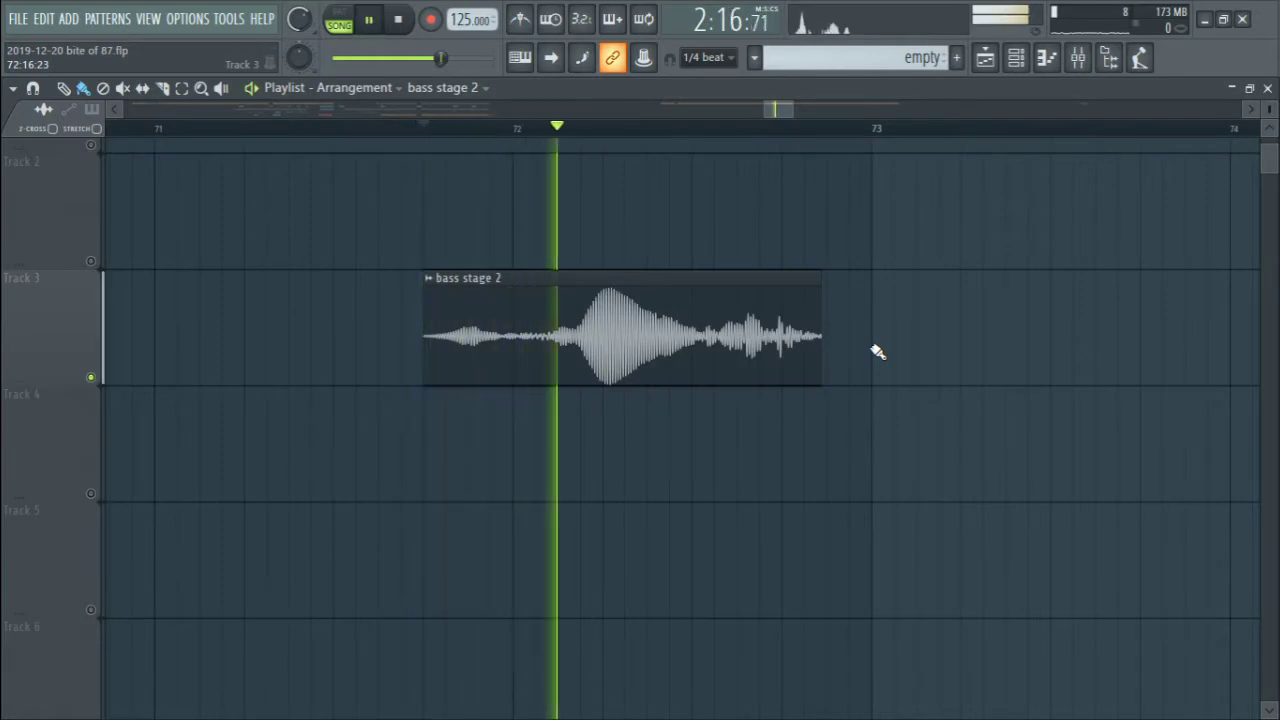
pyautogui.press('space')
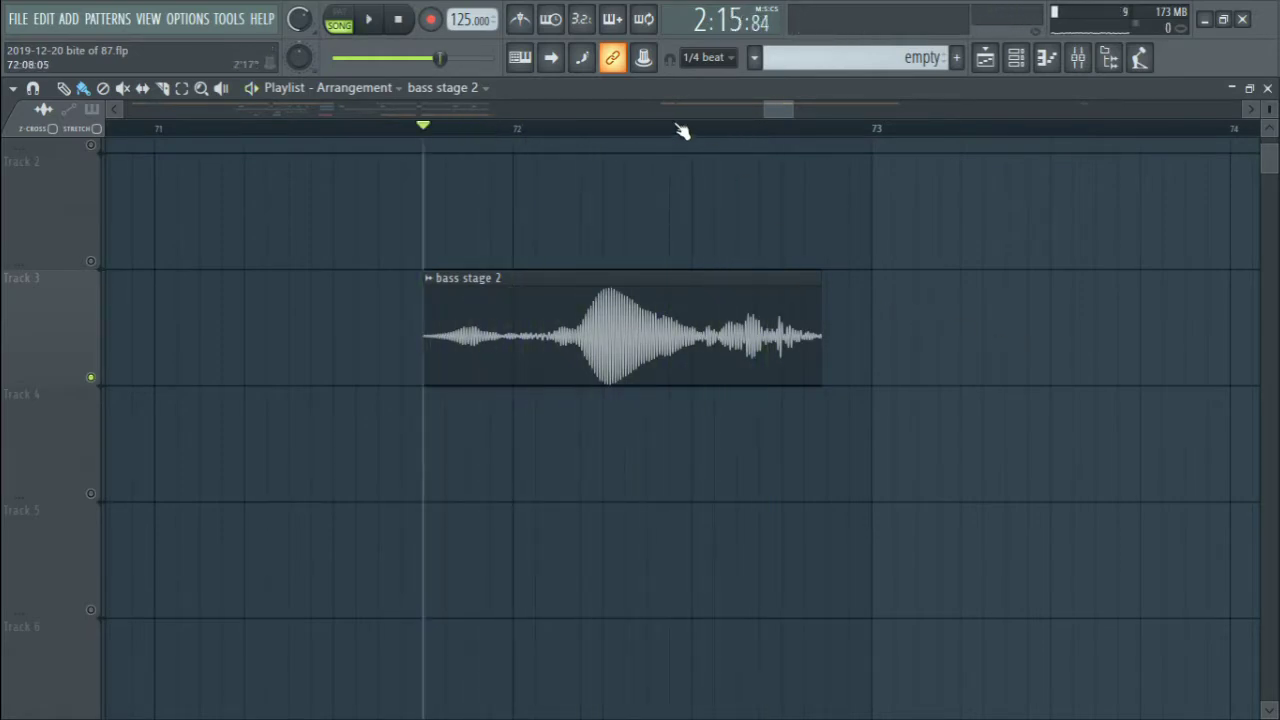
pyautogui.click(604, 127)
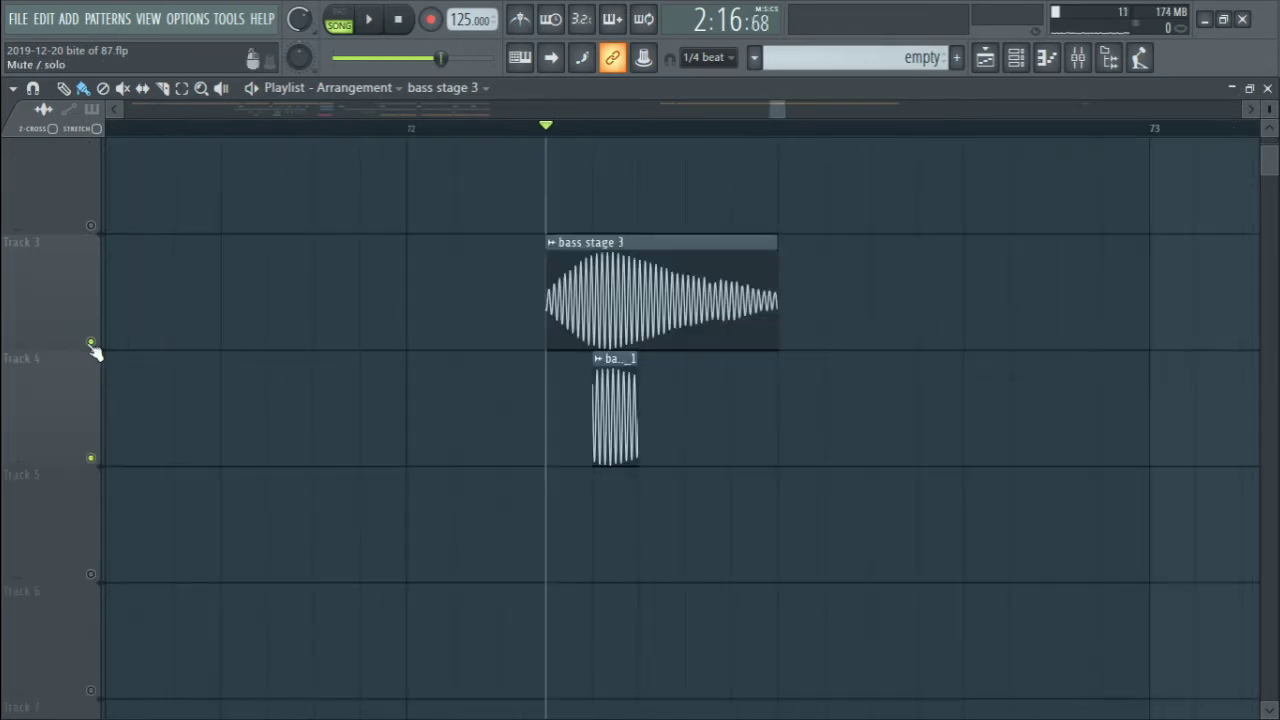
# Audition the bass stage 3 clip on Track 3, and solo Track 4 to play its short waveform fragment
pyautogui.click(91, 344)
pyautogui.press('space')
pyautogui.press('space')
pyautogui.rightClick(91, 459)
pyautogui.click(592, 128)
pyautogui.press('space')
pyautogui.press('space')
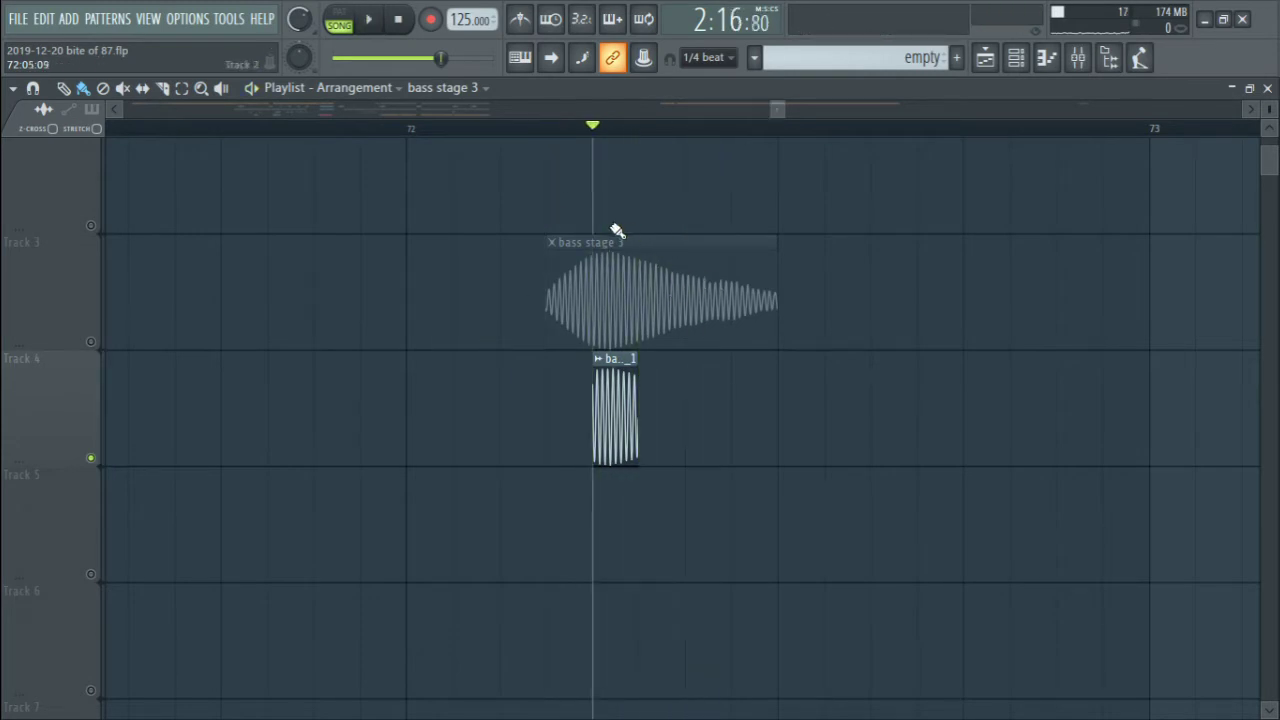
# Select two waveform cycles of the Track 4 fragment in Edison, from 0:036 to 0:064, and accept the Loop tuner's default crossfade
pyautogui.doubleClick(612, 386)
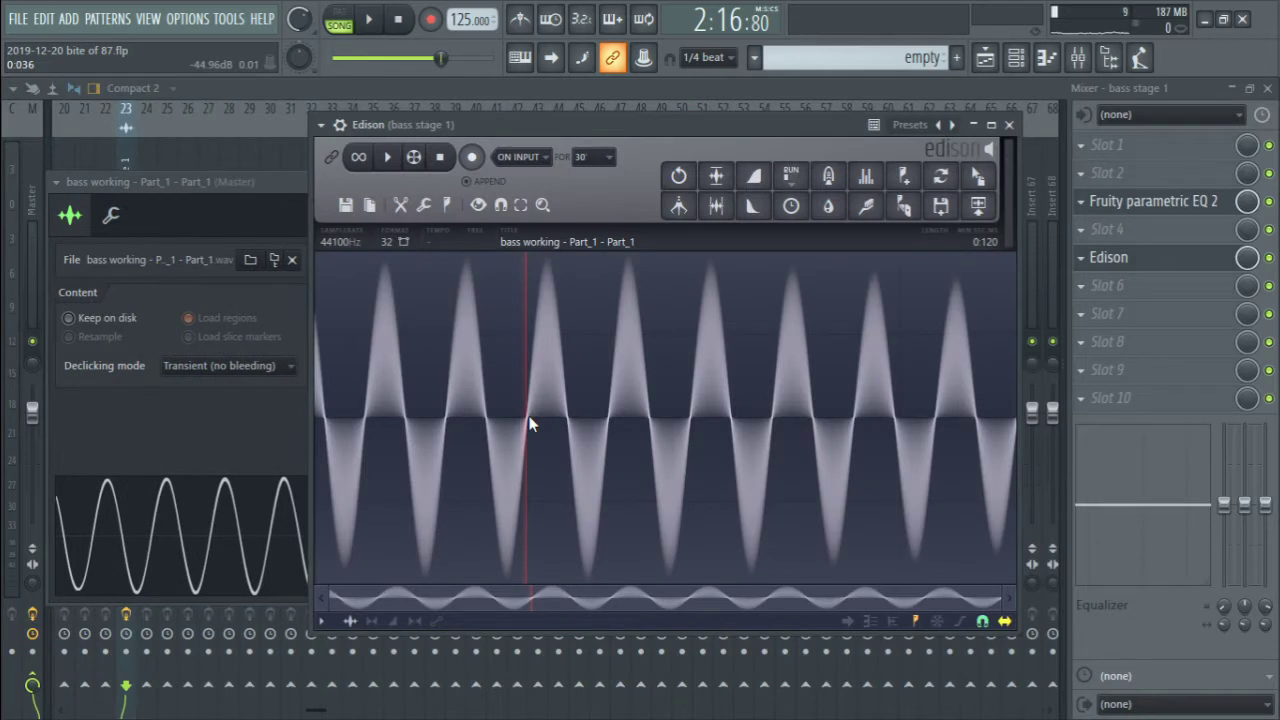
pyautogui.moveTo(530, 424); pyautogui.dragTo(664, 427)
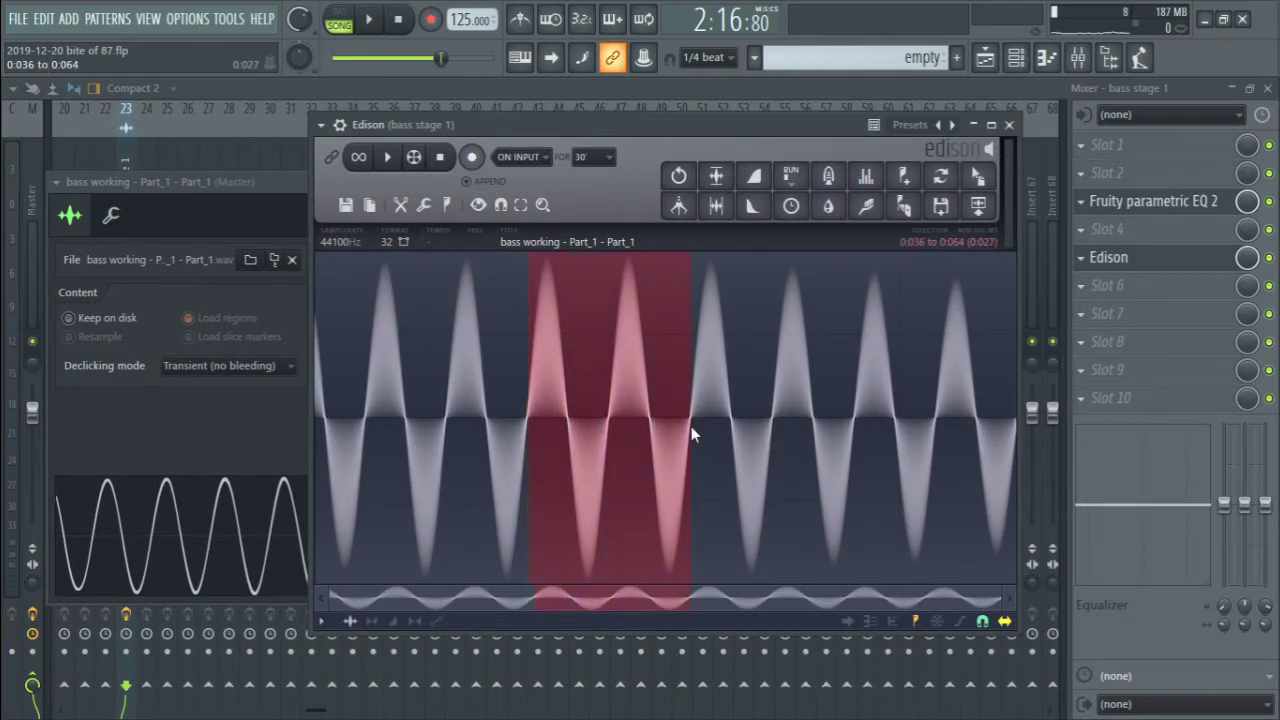
pyautogui.click(940, 176)
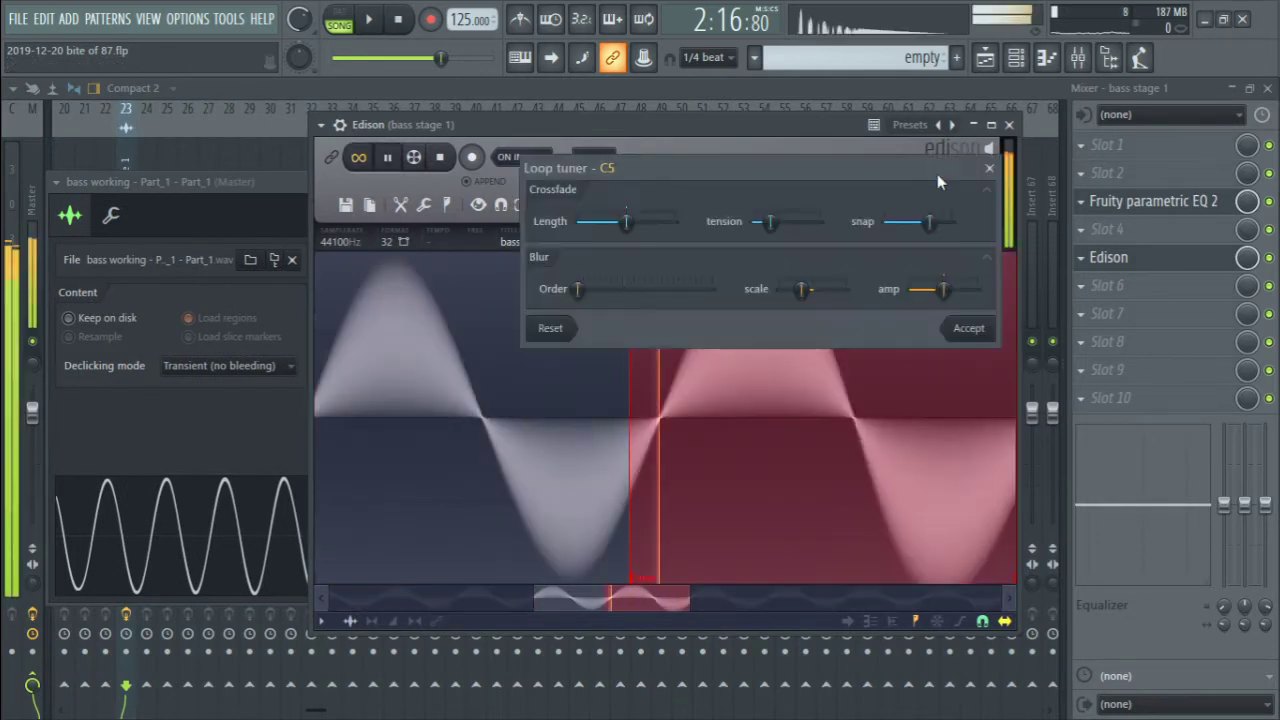
pyautogui.click(968, 329)
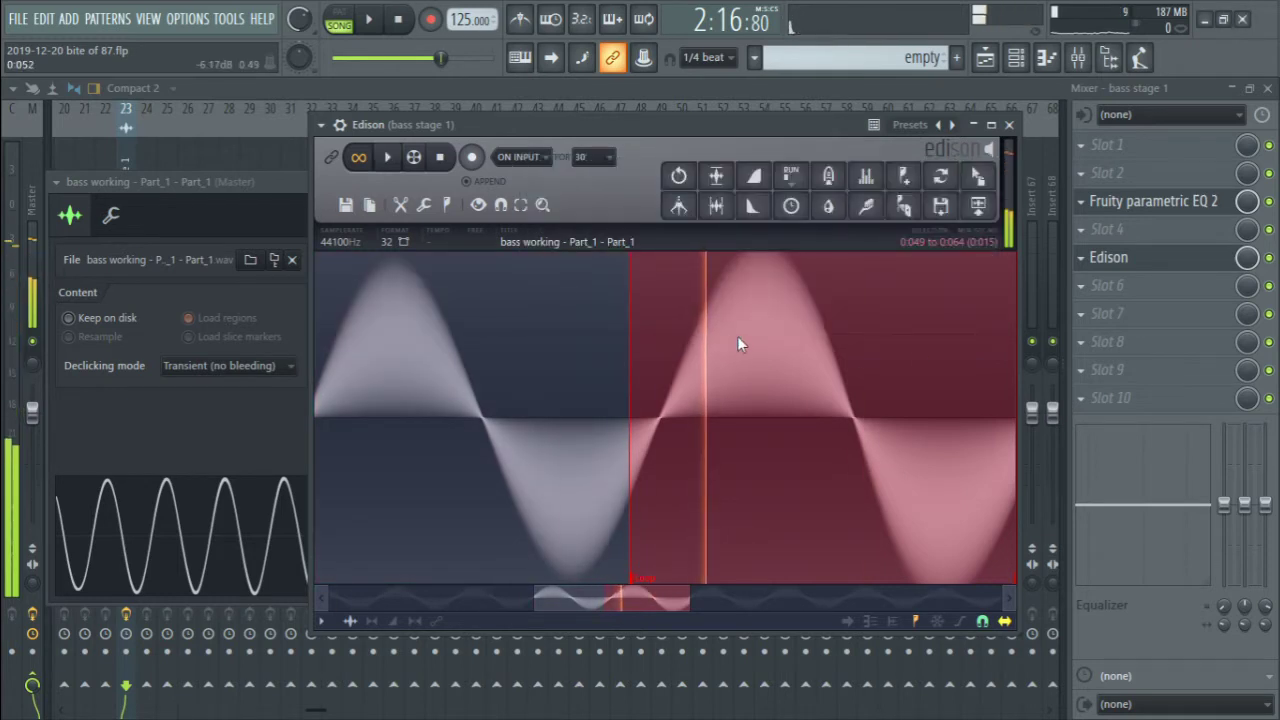
# Select the whole looped sample in Edison and send it to the playlist as an audio clip
pyautogui.scroll(-2, 562, 399)
pyautogui.doubleClick(450, 416)
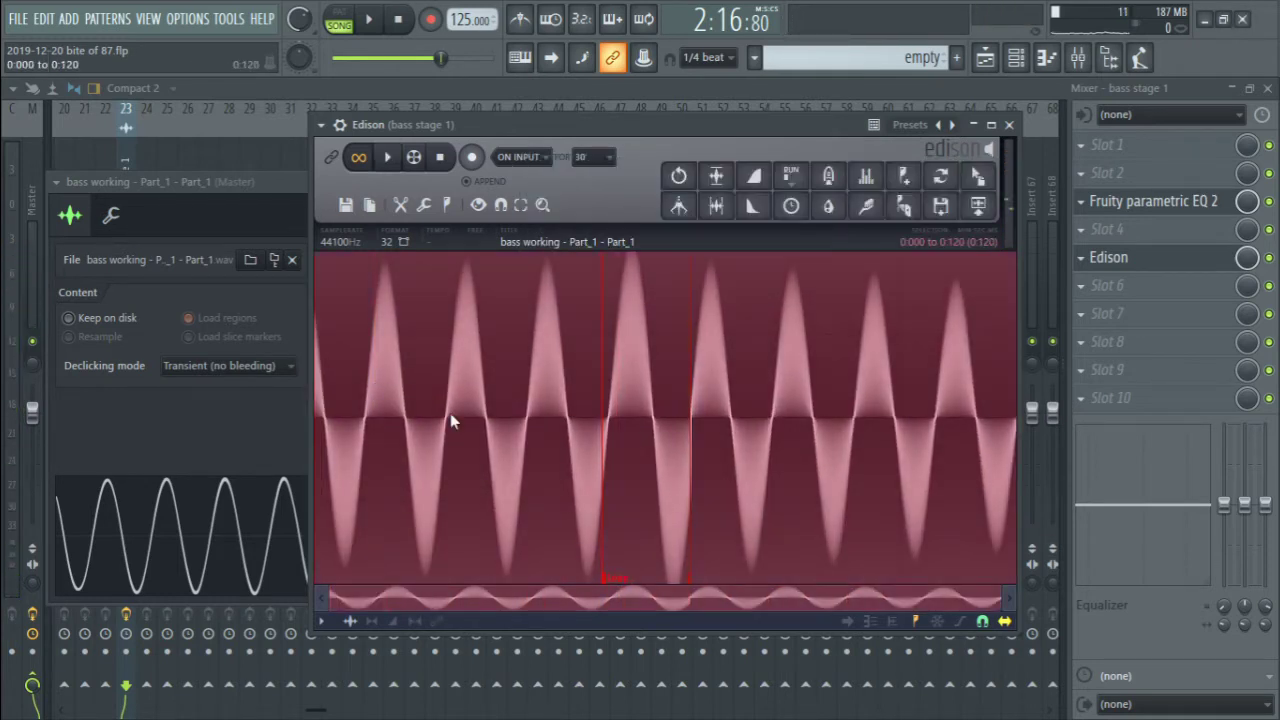
pyautogui.click(982, 203)
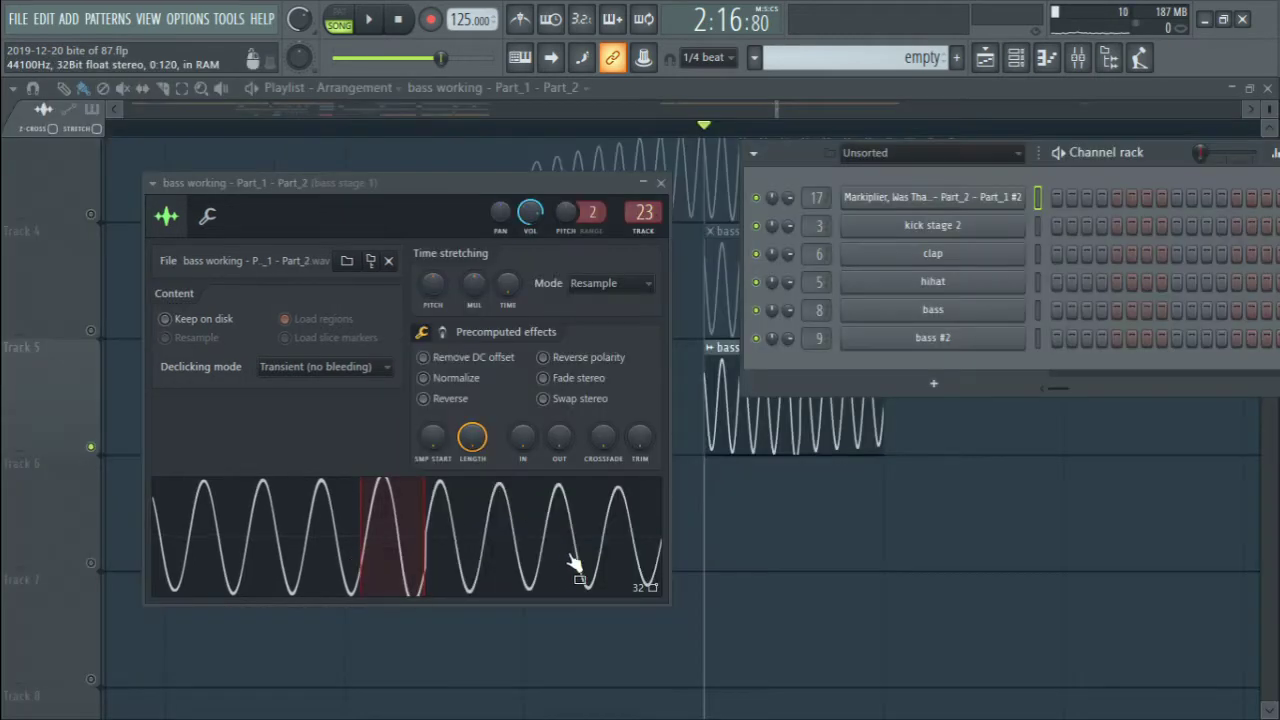
# Add a Sampler channel and load the looped bass working - Part_1 - Part_2 sample into it, previewing its sound
pyautogui.click(915, 379)
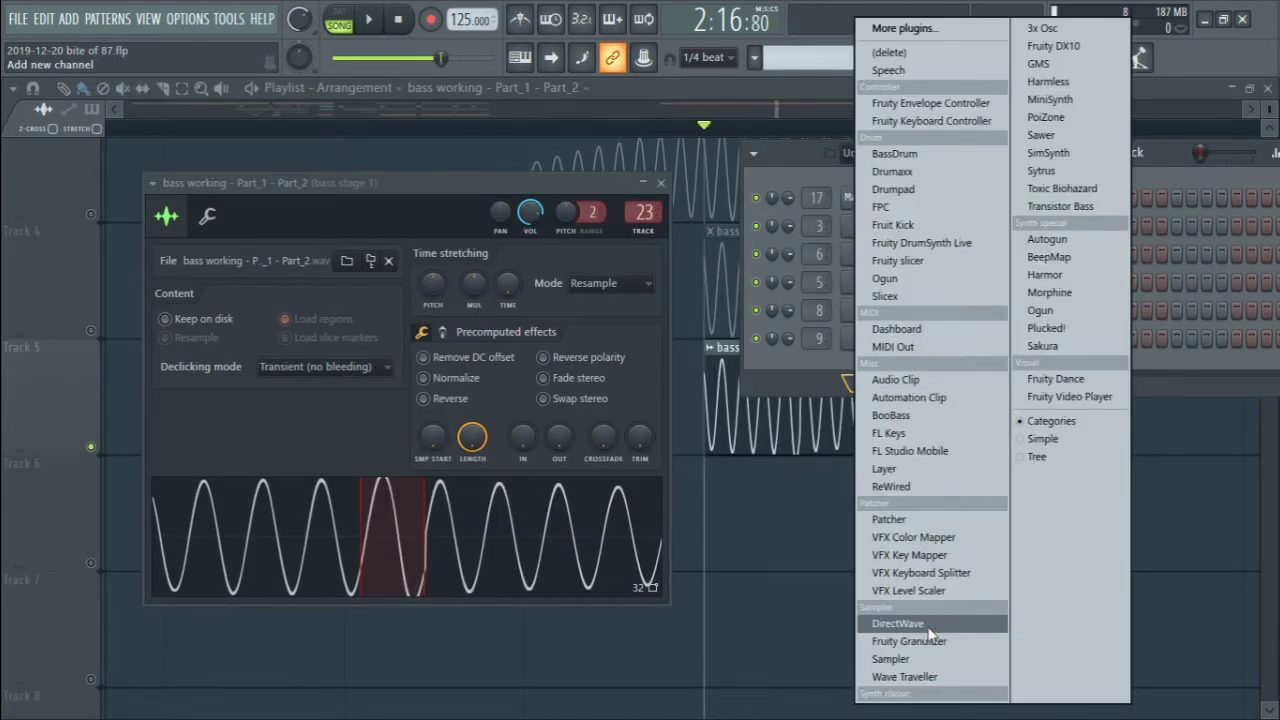
pyautogui.click(910, 658)
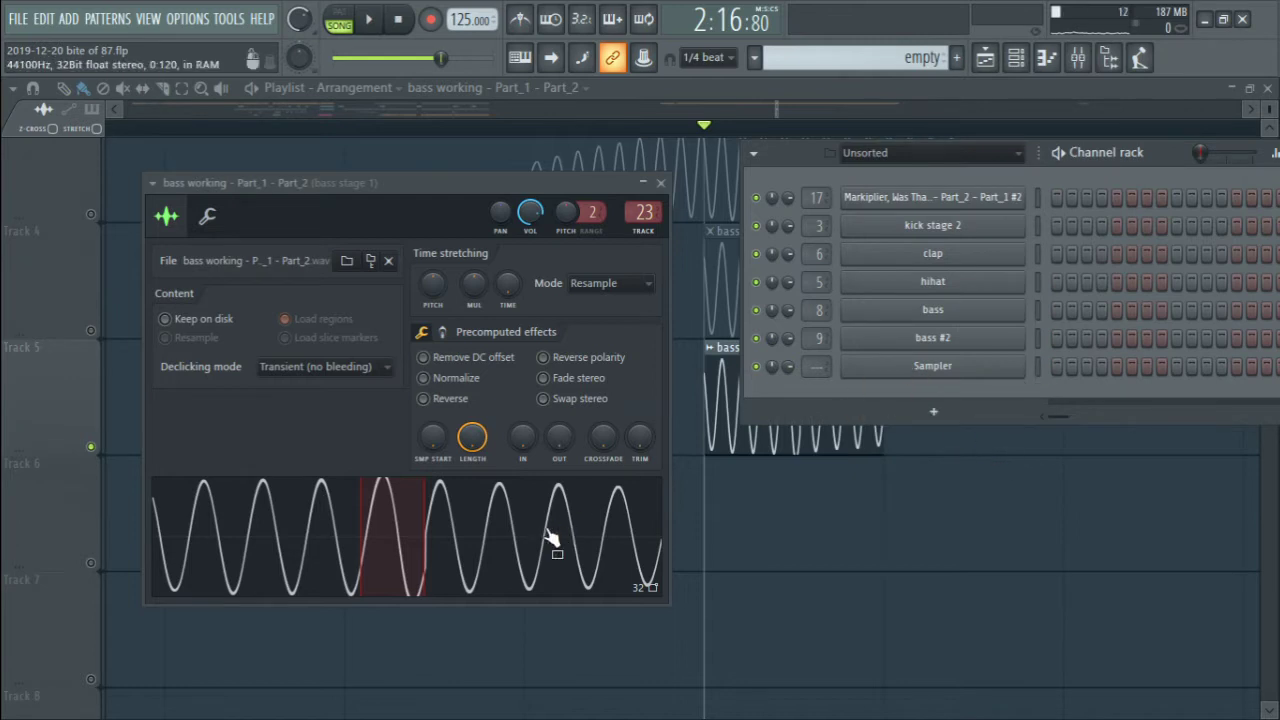
pyautogui.moveTo(888, 378); pyautogui.dragTo(891, 371)
pyautogui.click(923, 369)
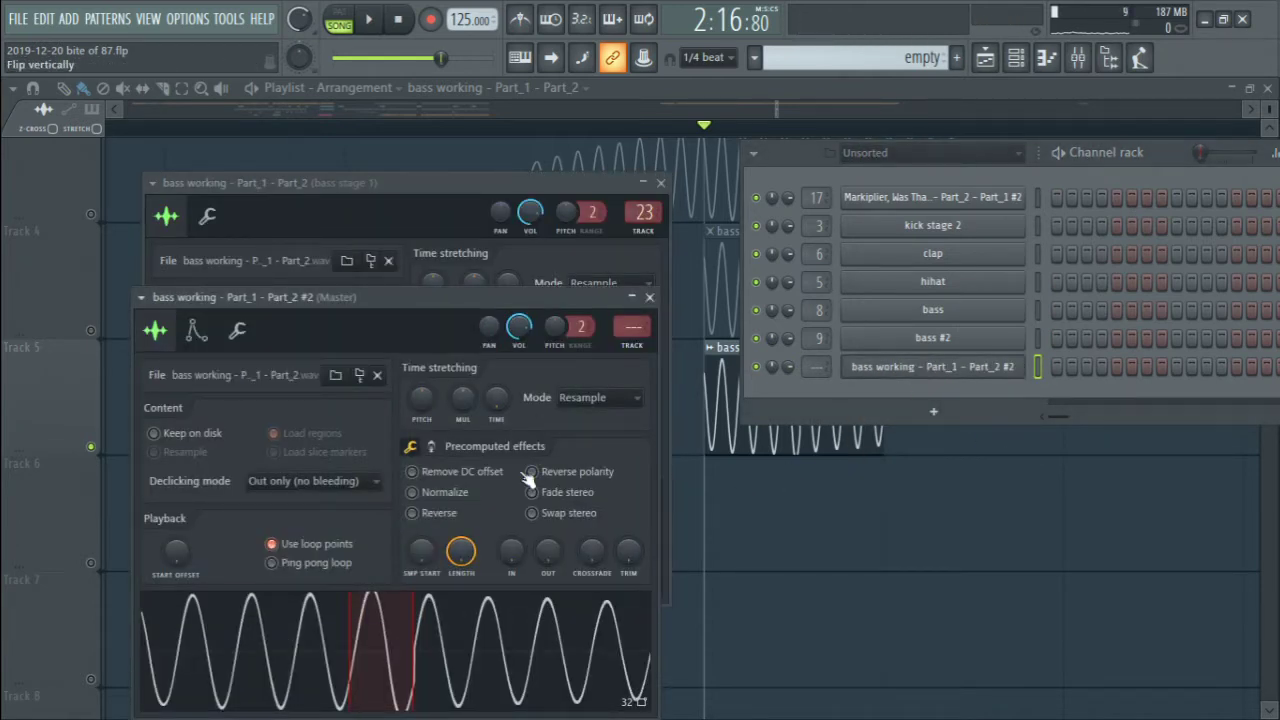
pyautogui.click(466, 636)
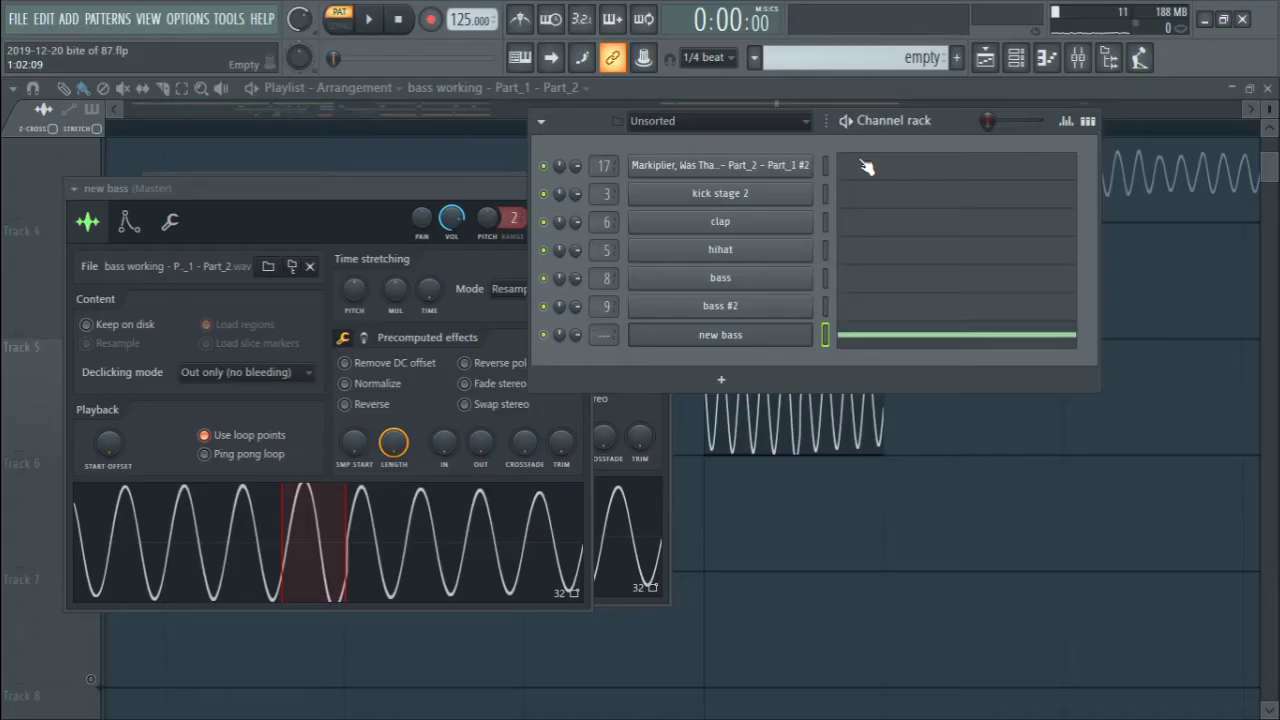
# Audition the new bass note and shape its volume envelope with a long curved decay and minimum attack, hold, sustain and release
pyautogui.press('space')
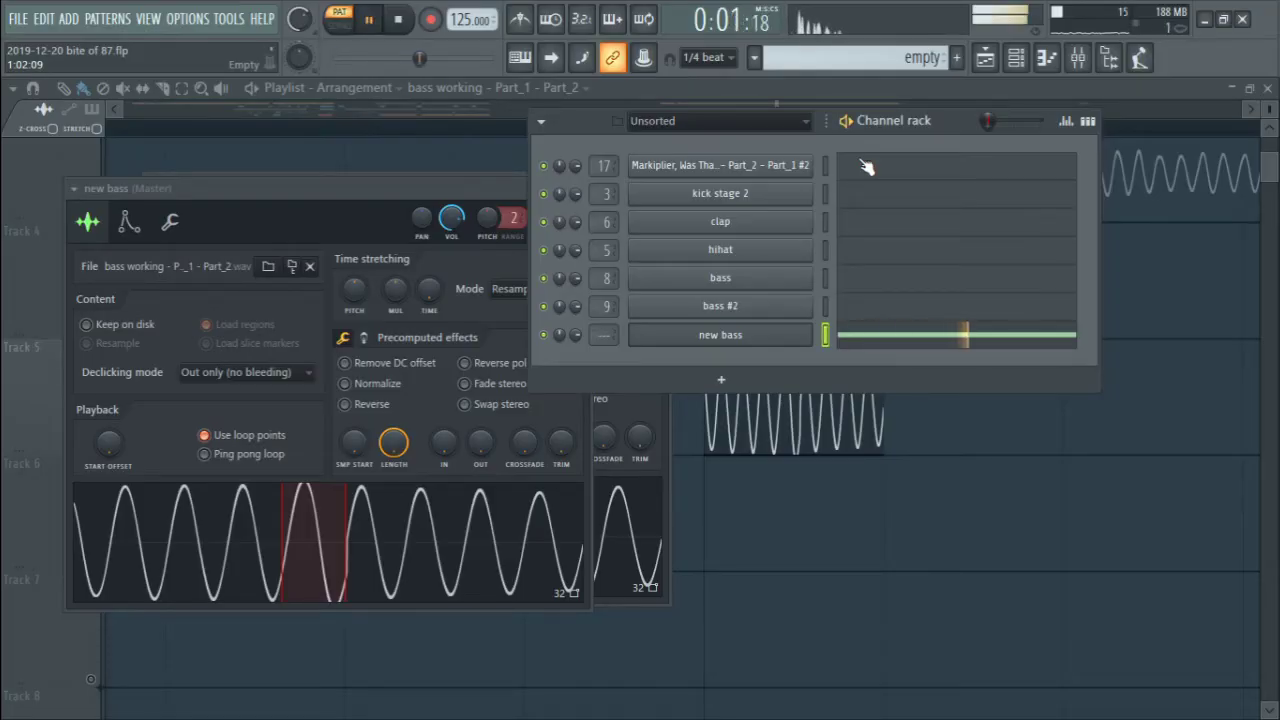
pyautogui.press('space')
pyautogui.click(129, 221)
pyautogui.moveTo(125, 406); pyautogui.dragTo(156, 450)
pyautogui.moveTo(218, 408); pyautogui.dragTo(253, 440)
pyautogui.moveTo(188, 405); pyautogui.dragTo(188, 370)
pyautogui.moveTo(188, 442); pyautogui.dragTo(188, 447)
pyautogui.press('space')
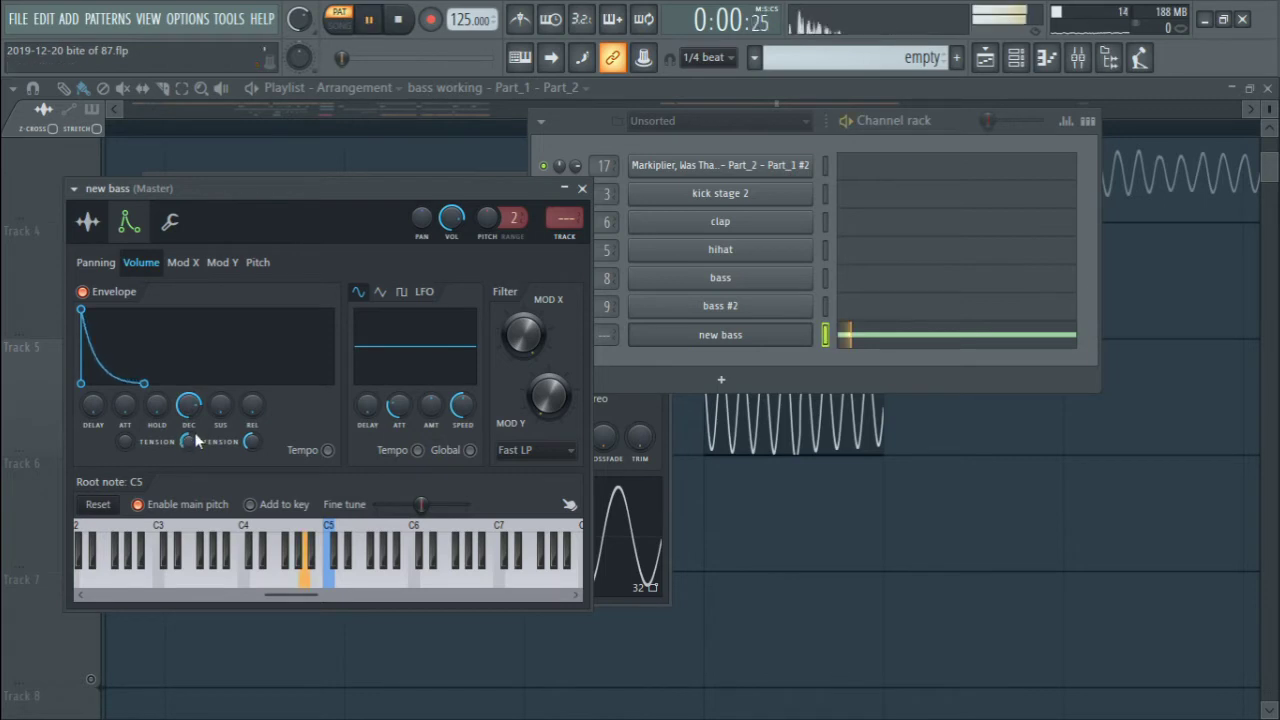
pyautogui.press('space')
# Route the new bass channel to mixer track 8 and play the pattern through that track's effects
pyautogui.click(672, 272)
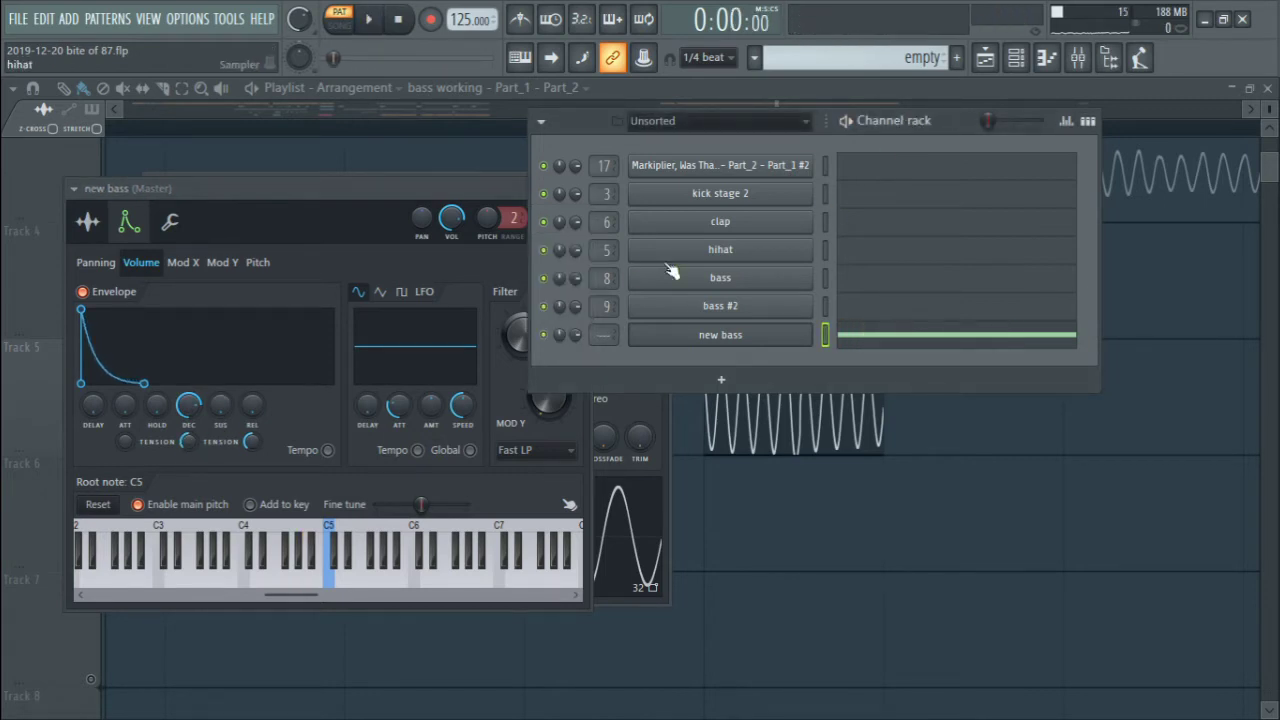
pyautogui.scroll(8, 604, 334)
pyautogui.click(1077, 57)
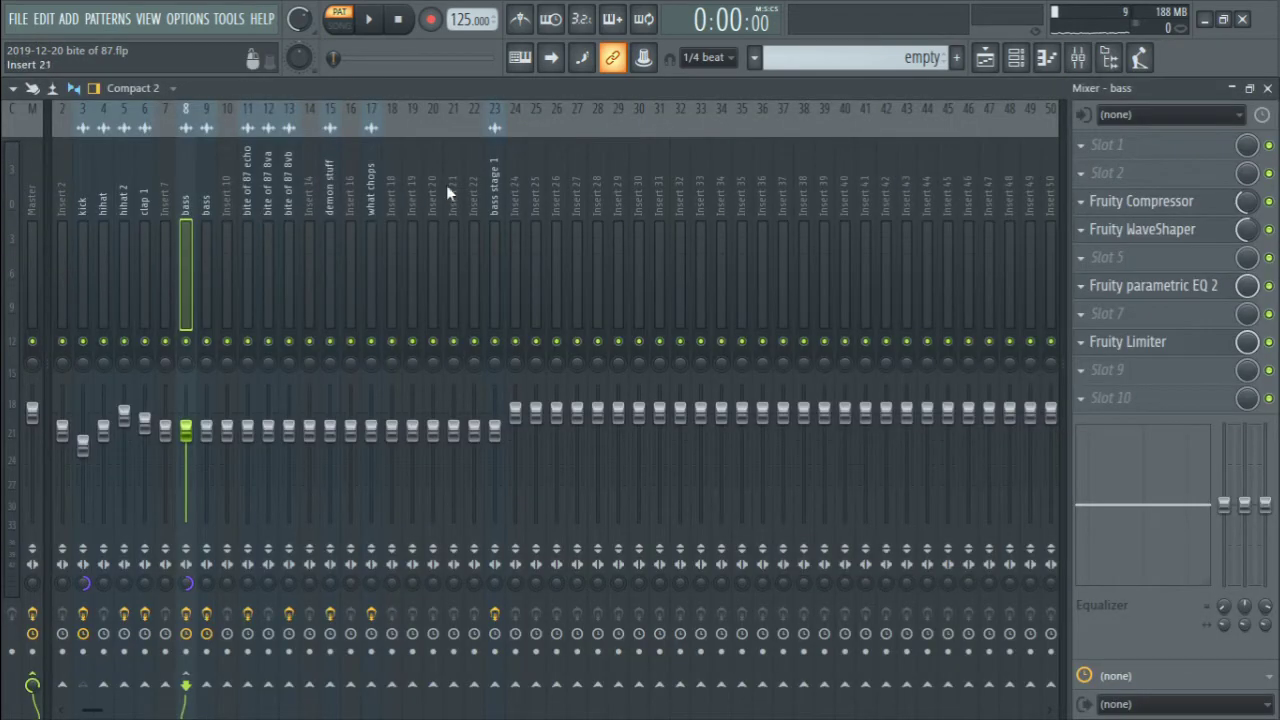
pyautogui.press('space')
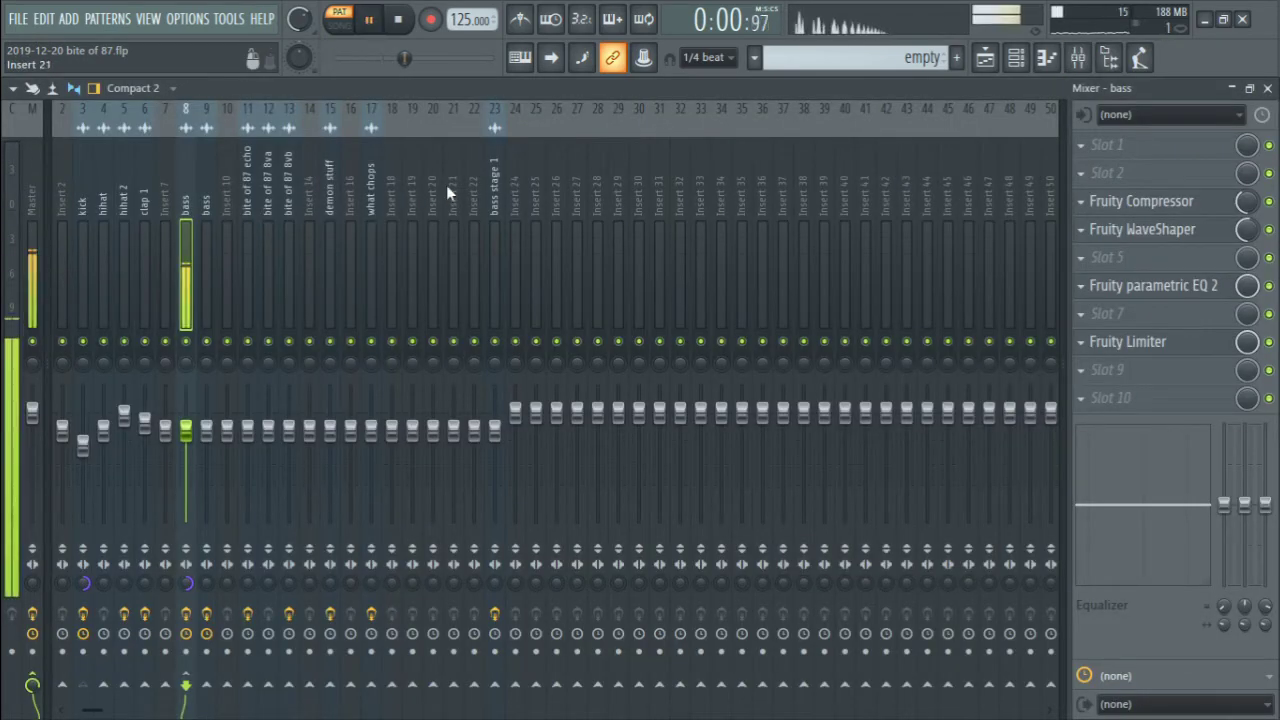
pyautogui.press('space')
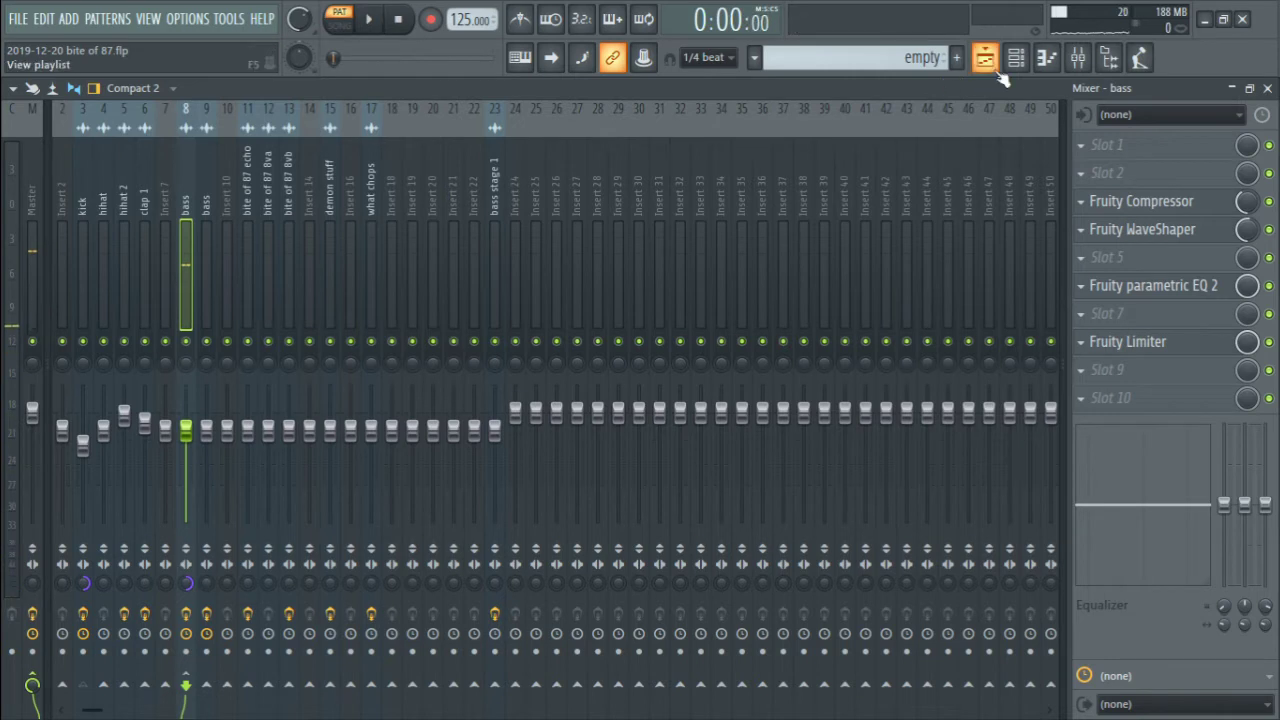
# Open the bass stage 3 clip's sample settings from the playlist and show the channel rack beside them
pyautogui.click(988, 57)
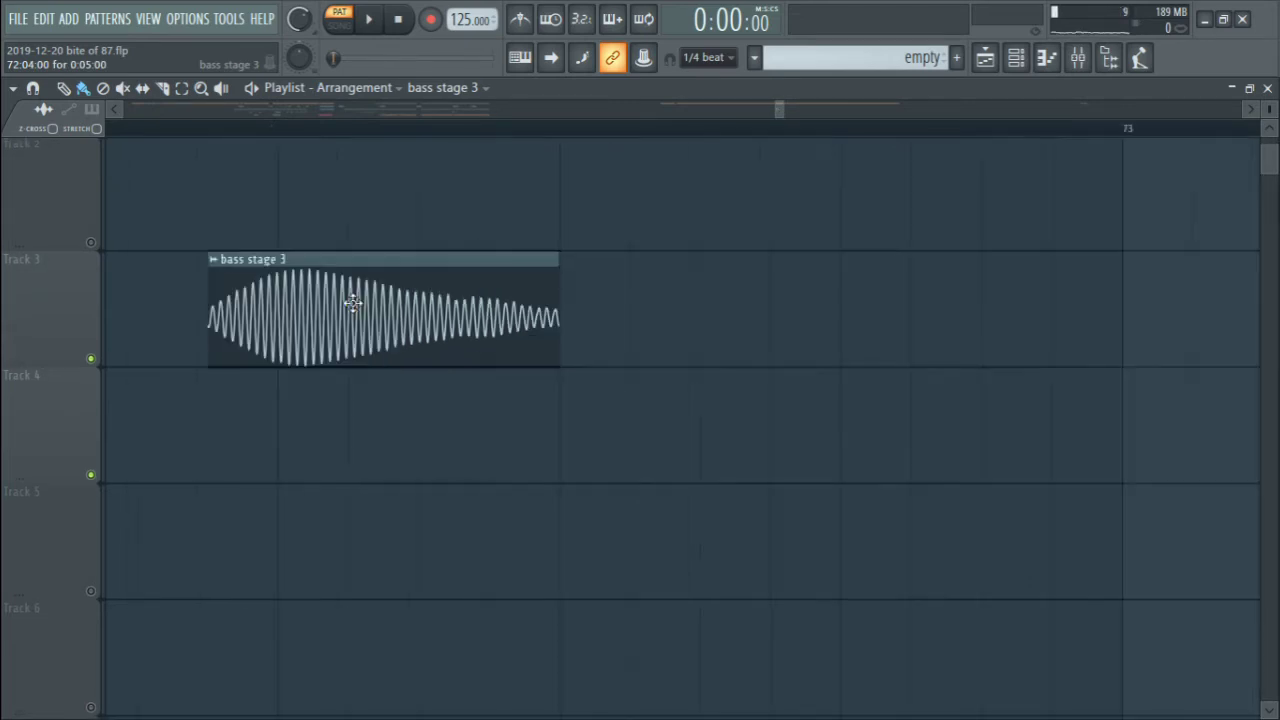
pyautogui.doubleClick(353, 303)
pyautogui.click(1015, 57)
pyautogui.click(860, 149)
pyautogui.click(805, 230)
# Add another Sampler channel and load the bass stage 3 sample, bass working - Part_1, into it
pyautogui.click(866, 409)
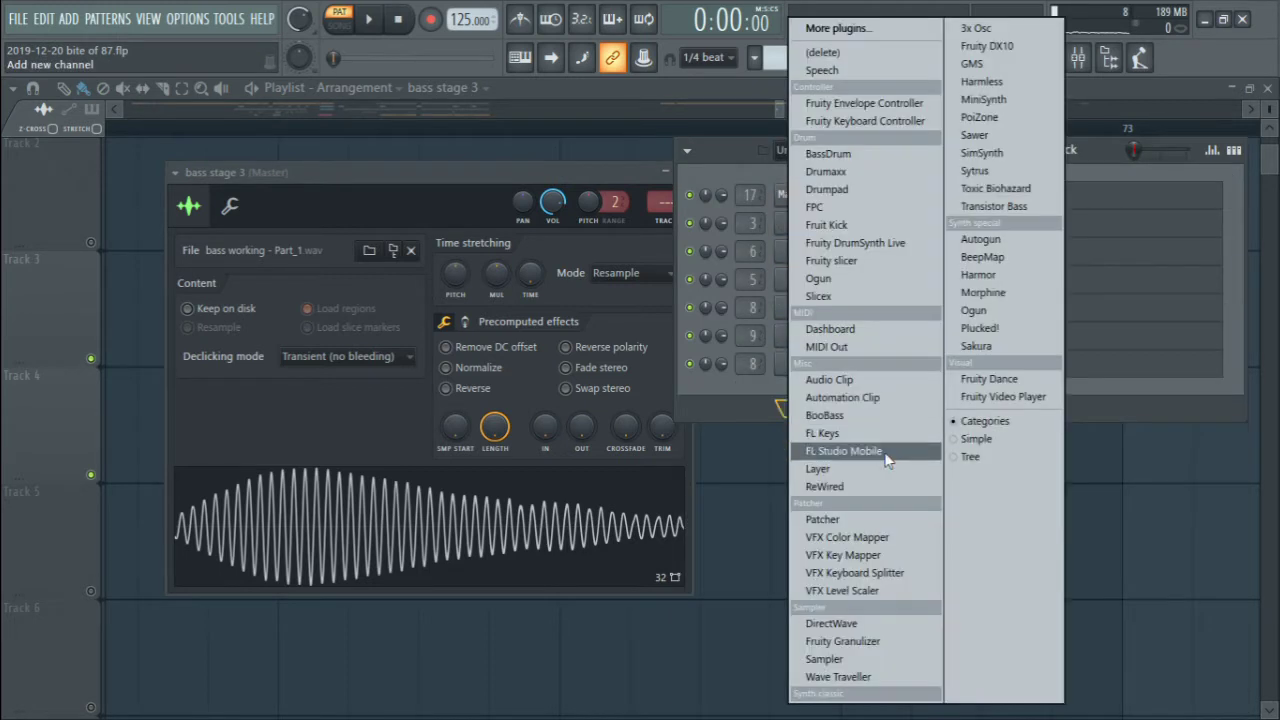
pyautogui.click(868, 660)
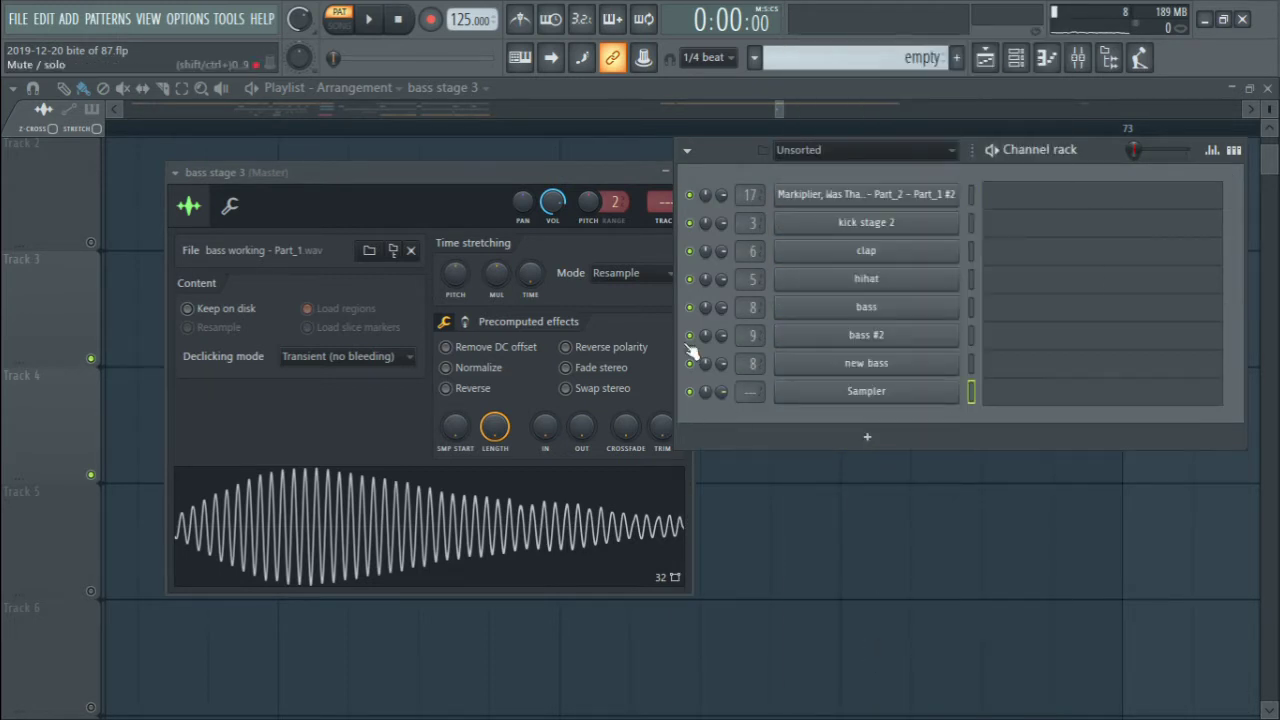
pyautogui.rightClick(836, 399)
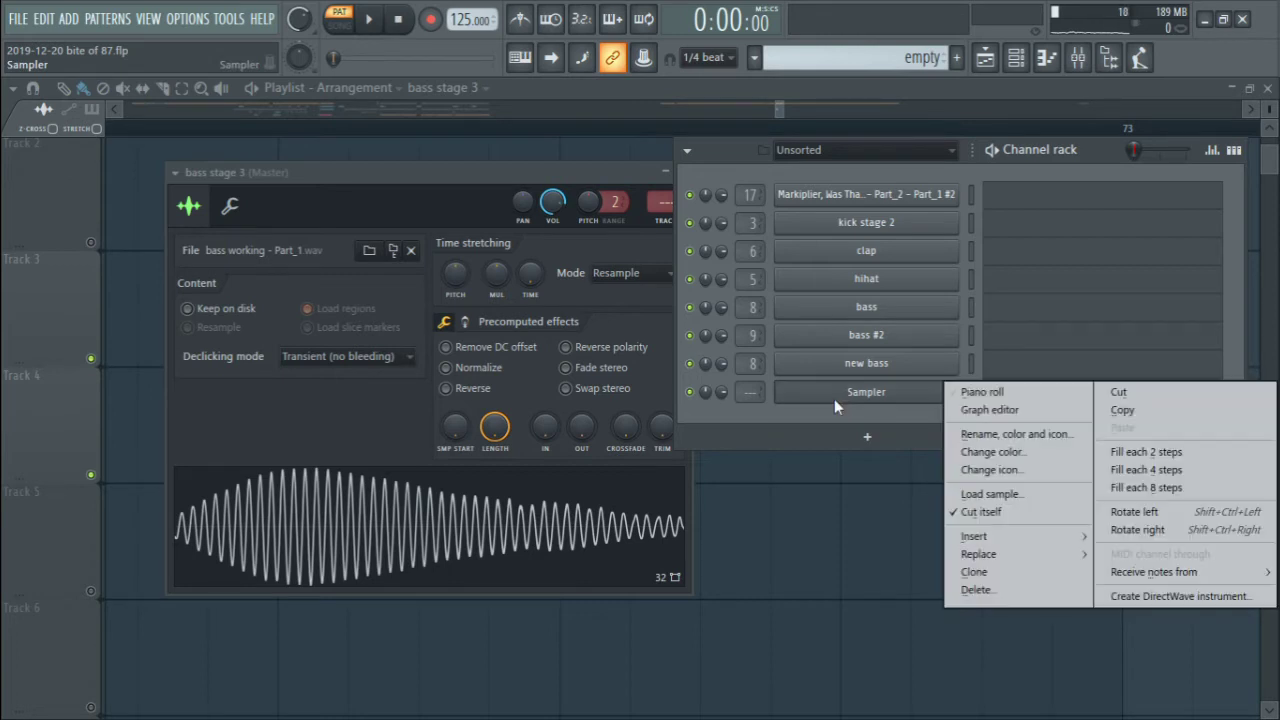
pyautogui.click(477, 518)
pyautogui.moveTo(477, 518); pyautogui.dragTo(843, 406)
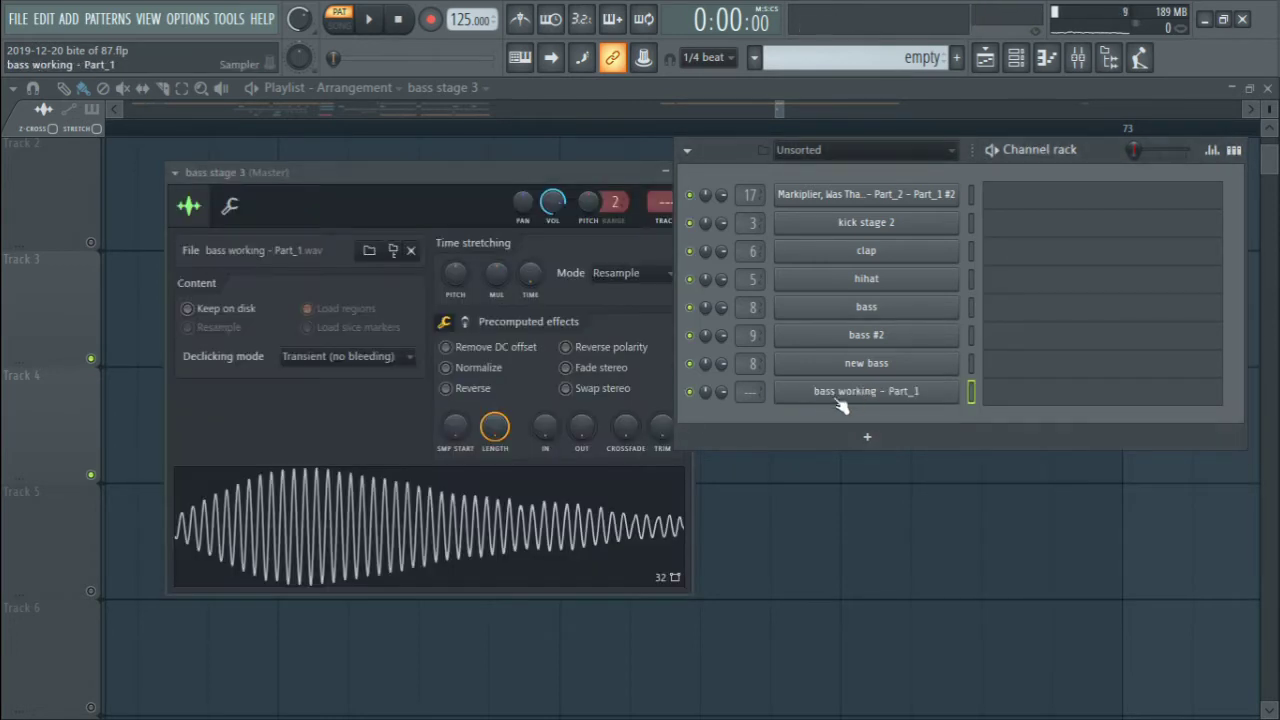
# Trim the bass working - Part_1 channel's sample by raising its start and shortening its length, and add a fade-out
pyautogui.click(857, 398)
pyautogui.moveTo(404, 256); pyautogui.dragTo(465, 176)
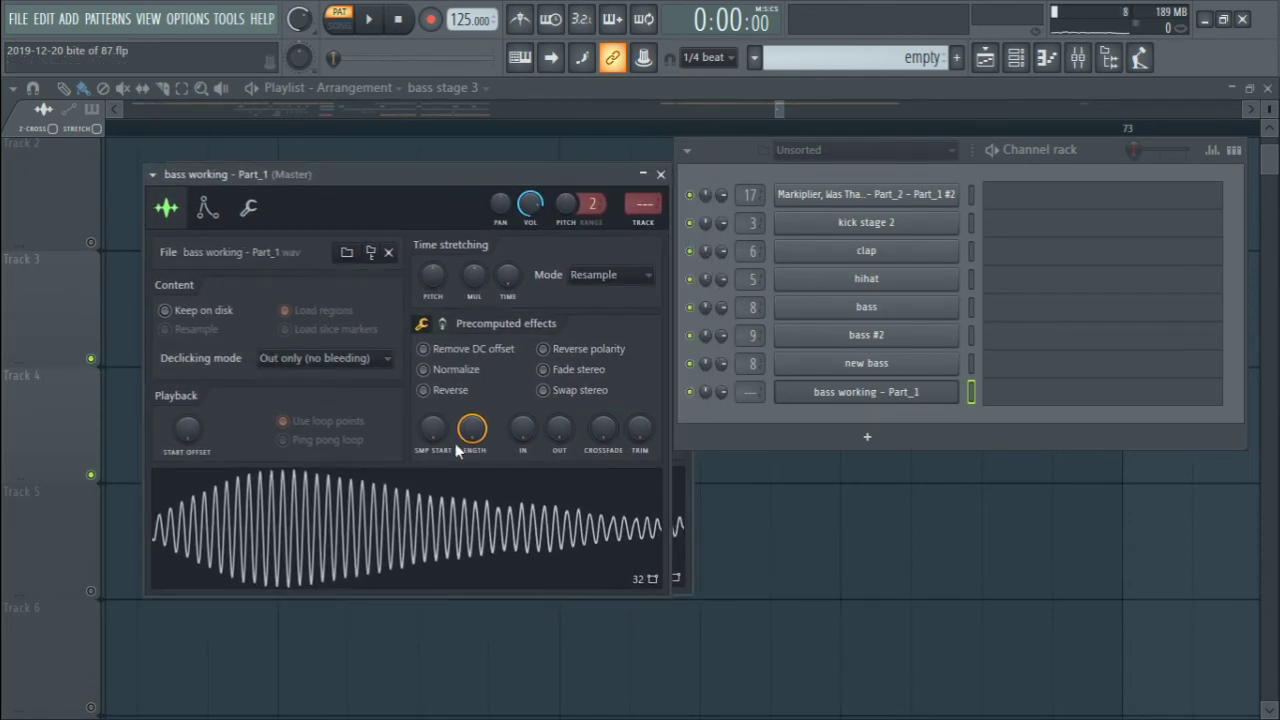
pyautogui.moveTo(437, 428); pyautogui.dragTo(472, 490)
pyautogui.moveTo(560, 431); pyautogui.dragTo(560, 380)
pyautogui.moveTo(431, 430); pyautogui.dragTo(431, 480)
pyautogui.moveTo(478, 431); pyautogui.dragTo(478, 485)
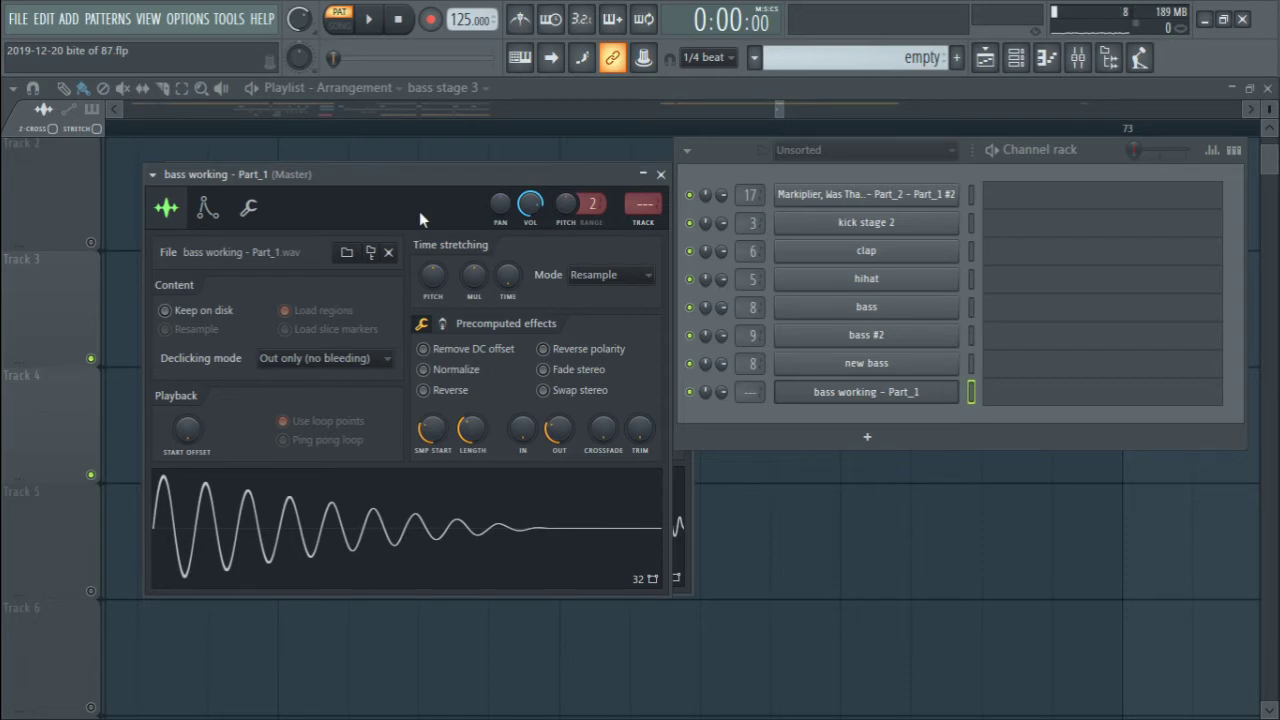
# Give the bass working - Part_1 channel a positive pitch envelope with a short attack and set its root note to G#4
pyautogui.click(210, 209)
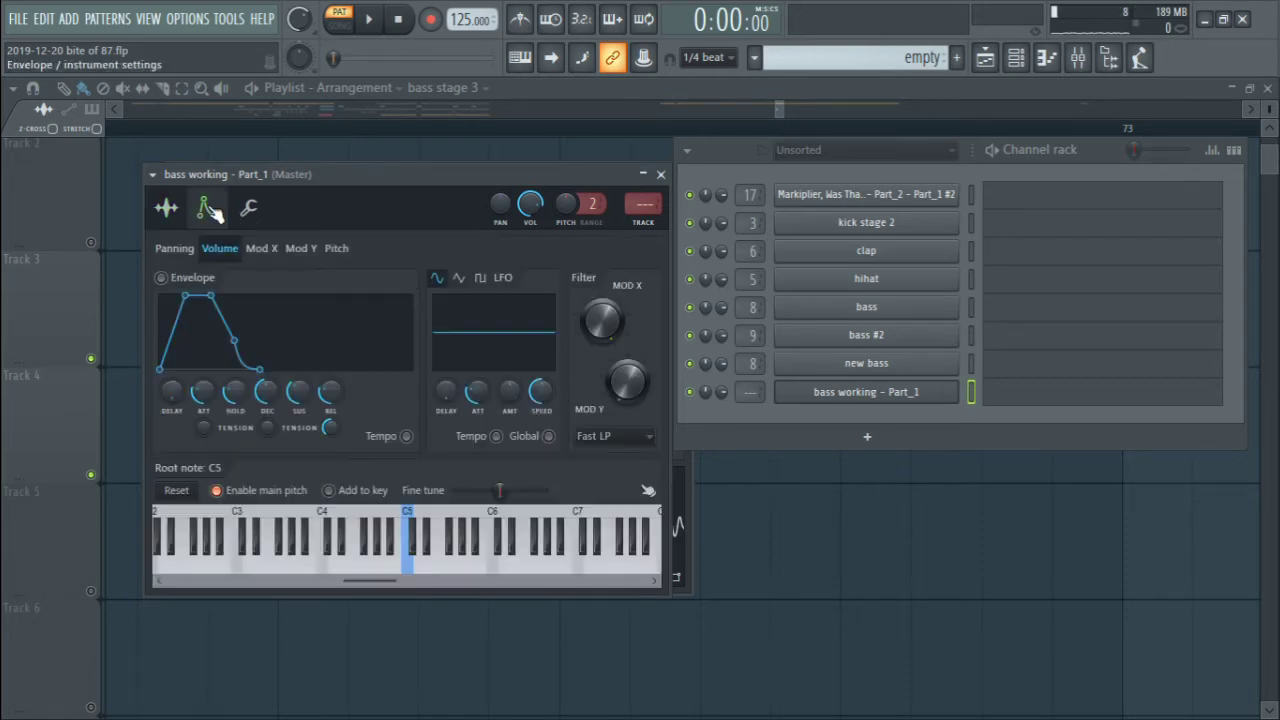
pyautogui.click(336, 248)
pyautogui.moveTo(396, 392); pyautogui.dragTo(396, 343)
pyautogui.moveTo(203, 392)
pyautogui.mouseDown()
pyautogui.moveTo(203, 410)
pyautogui.moveTo(203, 392)
pyautogui.mouseUp()
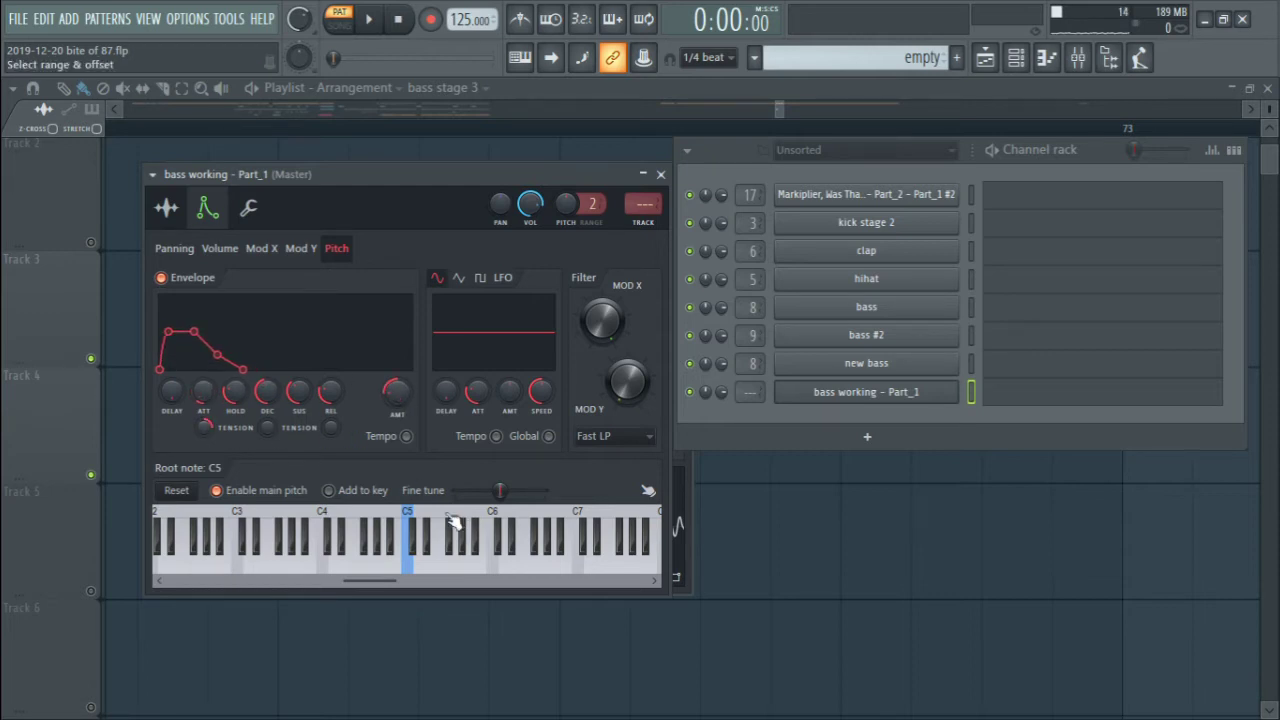
pyautogui.rightClick(379, 521)
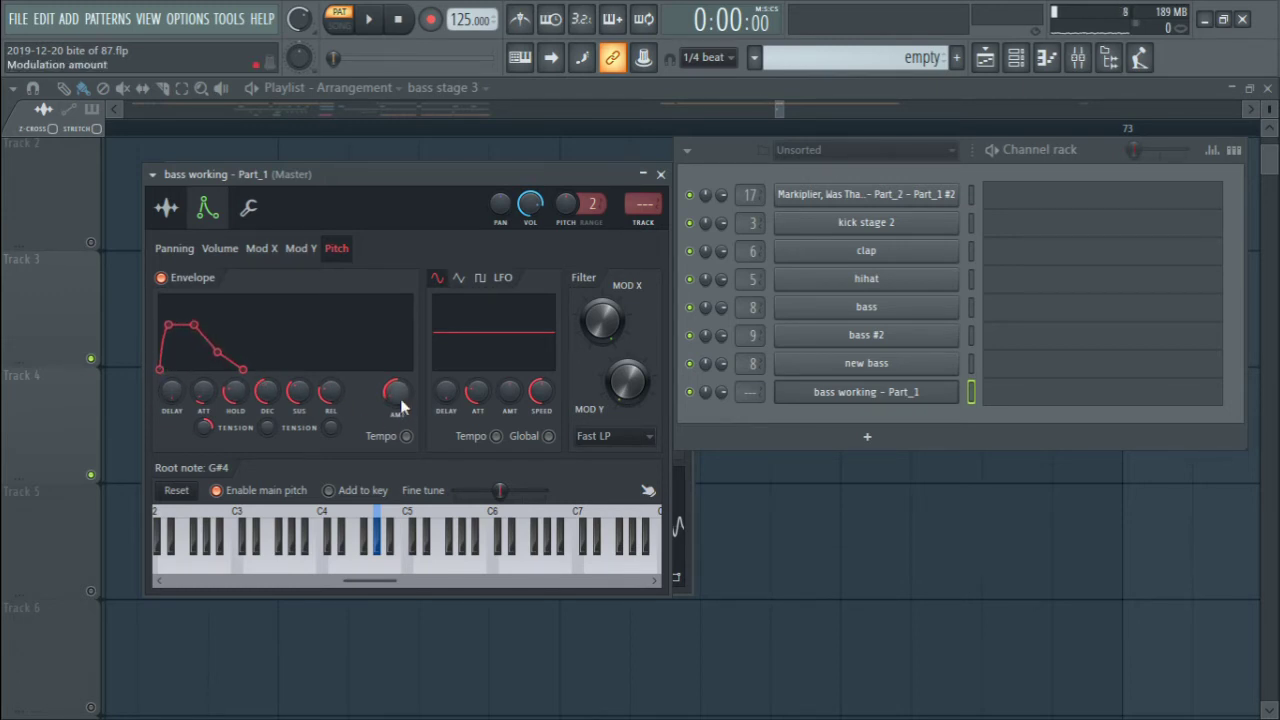
pyautogui.click(405, 548)
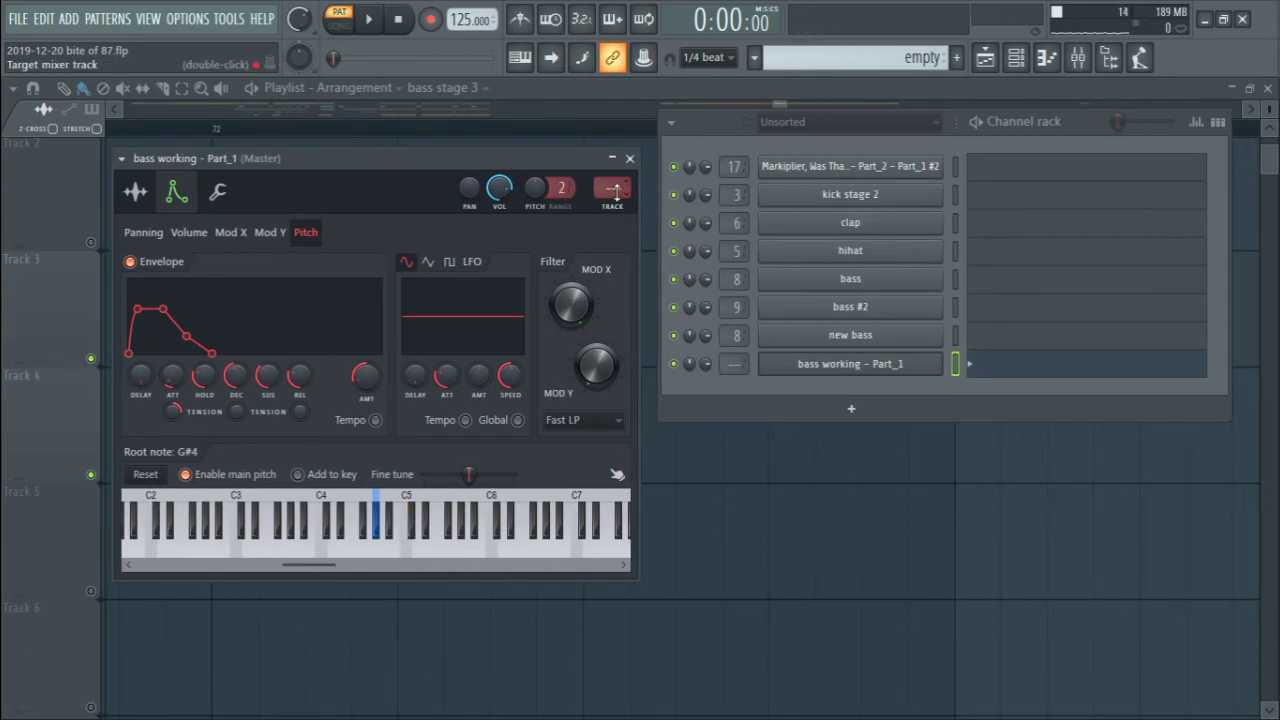
# Route the bass working - Part_1 channel to mixer track 3, kick, and audition the sound through that track's effects
pyautogui.scroll(1, 610, 187)
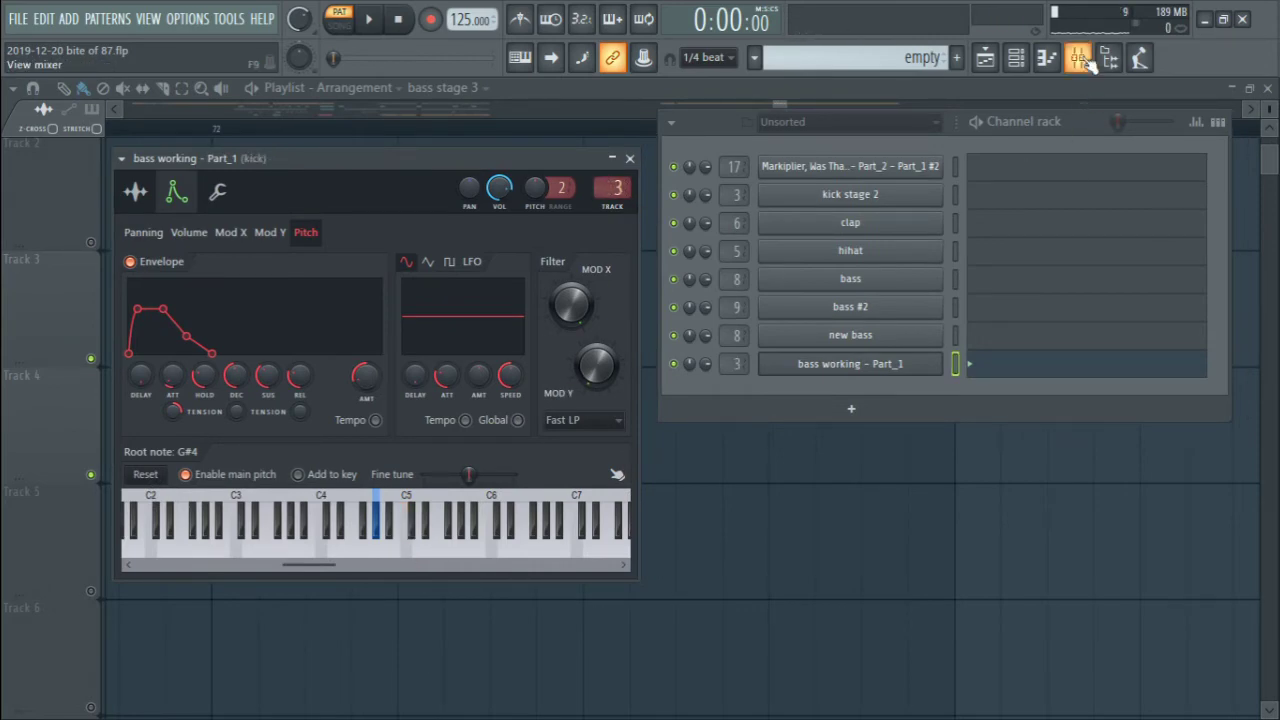
pyautogui.click(1078, 57)
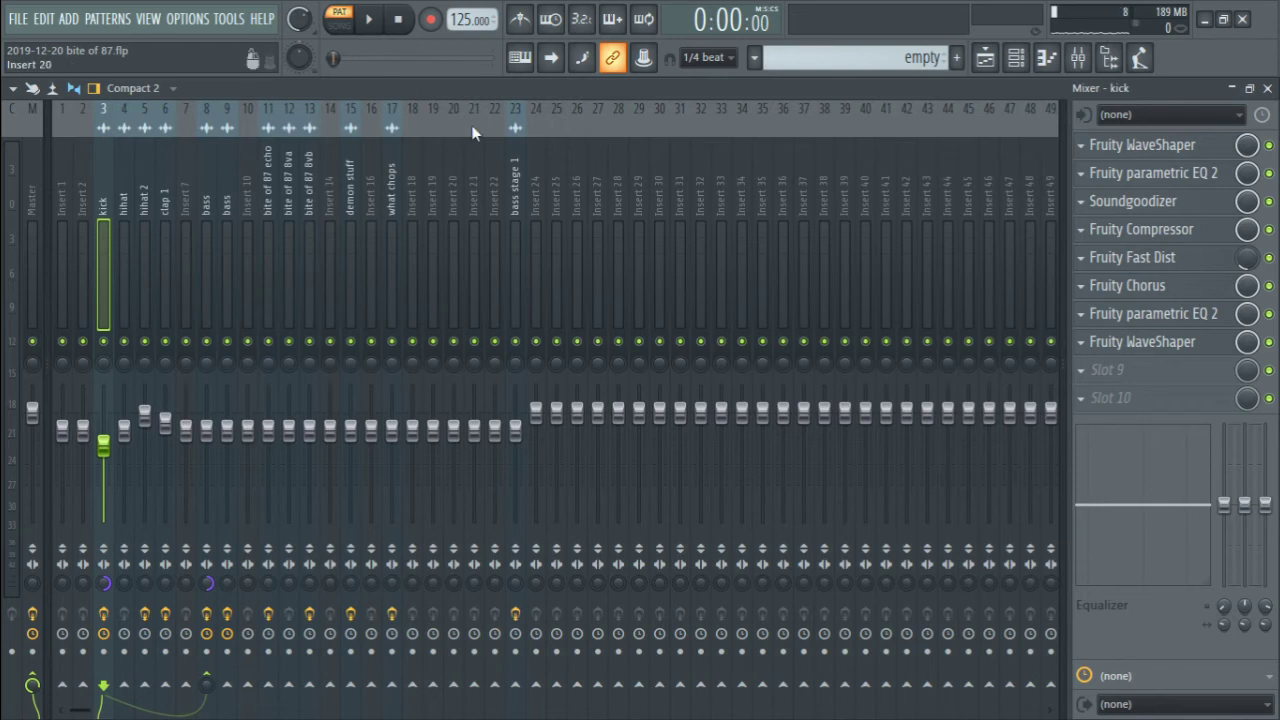
pyautogui.press('space')
pyautogui.press('space')
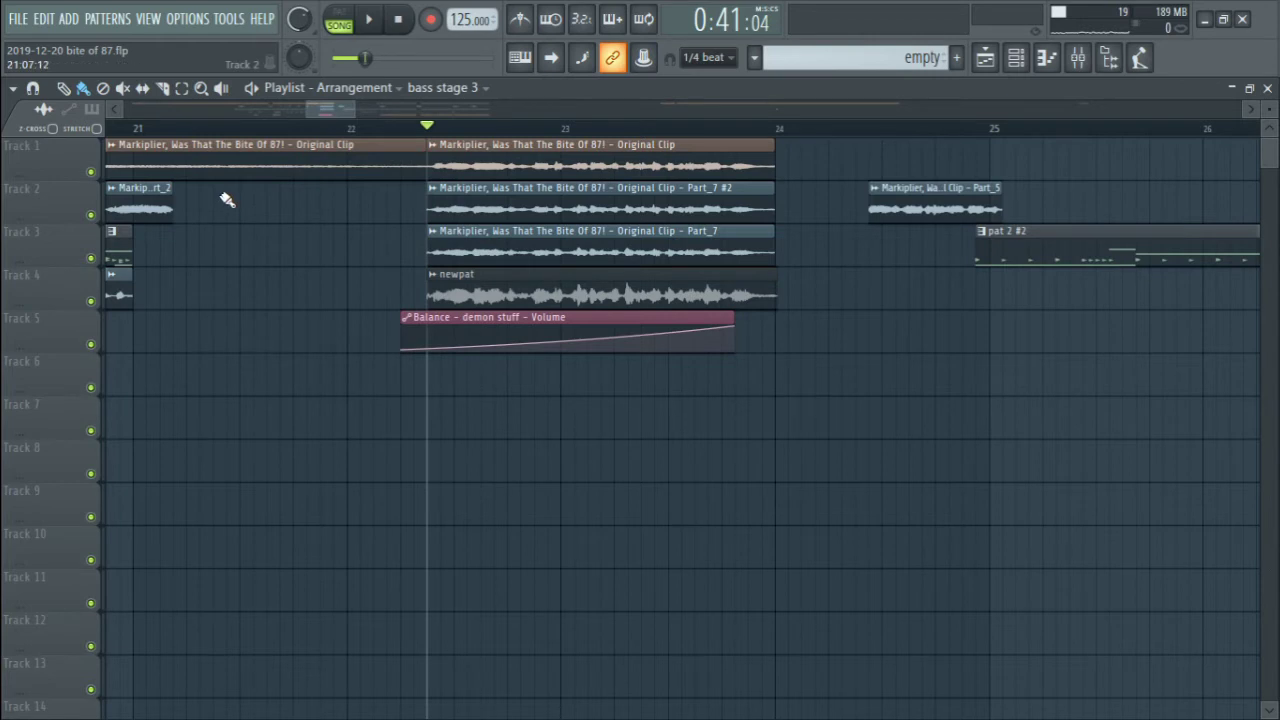
# Solo playlist track 1 and play the original clip on its own from the song position in bar 22
pyautogui.rightClick(90, 171)
pyautogui.press('space')
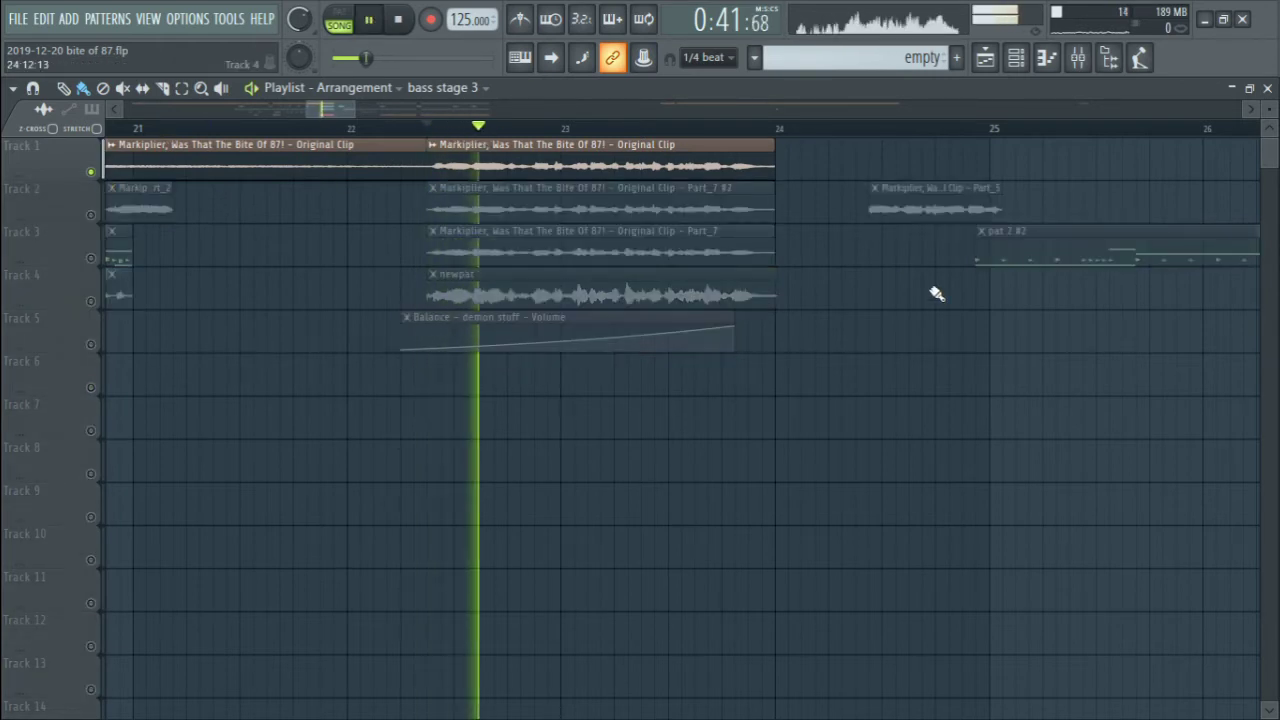
pyautogui.press('space')
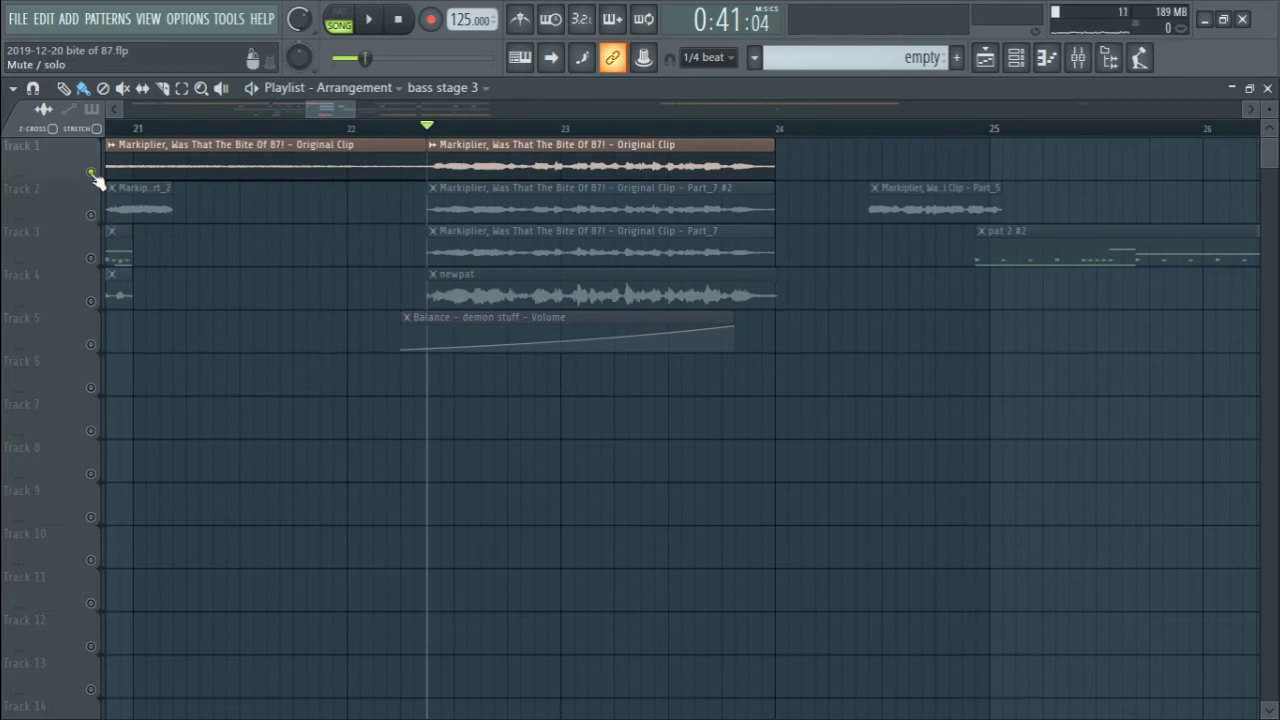
# Turn off the solo on playlist track 1 and play the same passage with all the layered tracks
pyautogui.rightClick(91, 172)
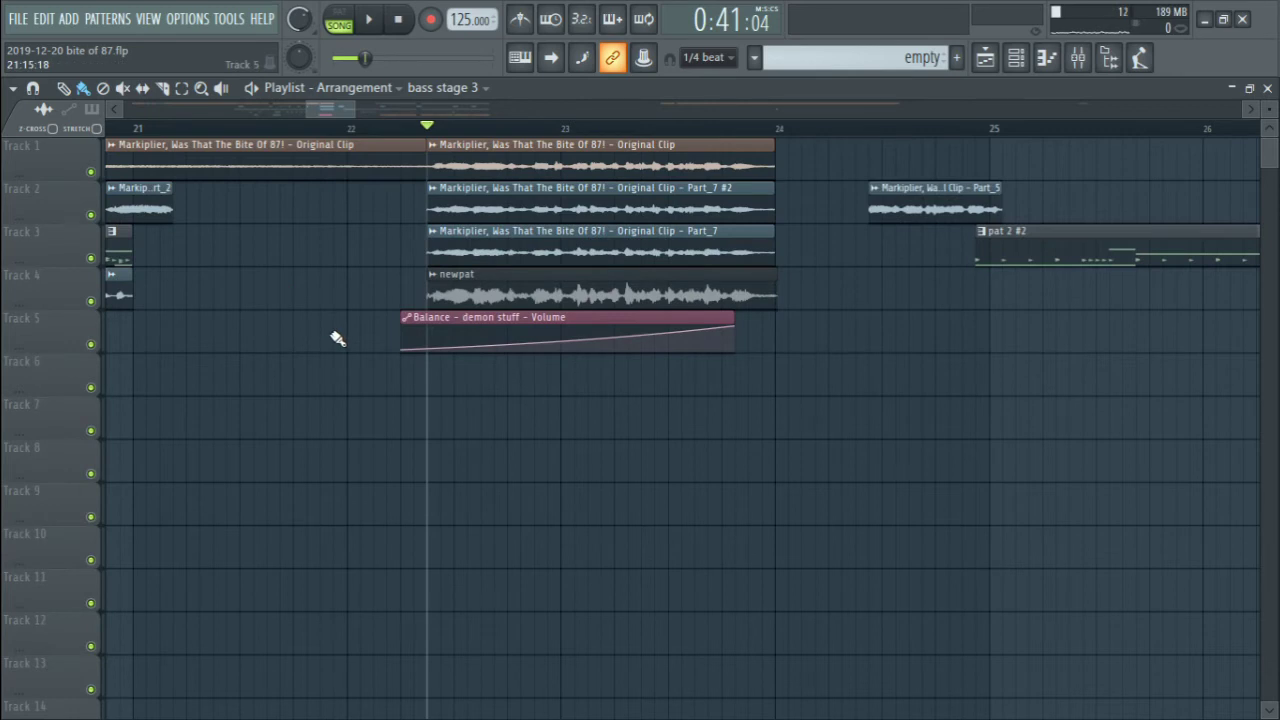
pyautogui.press('space')
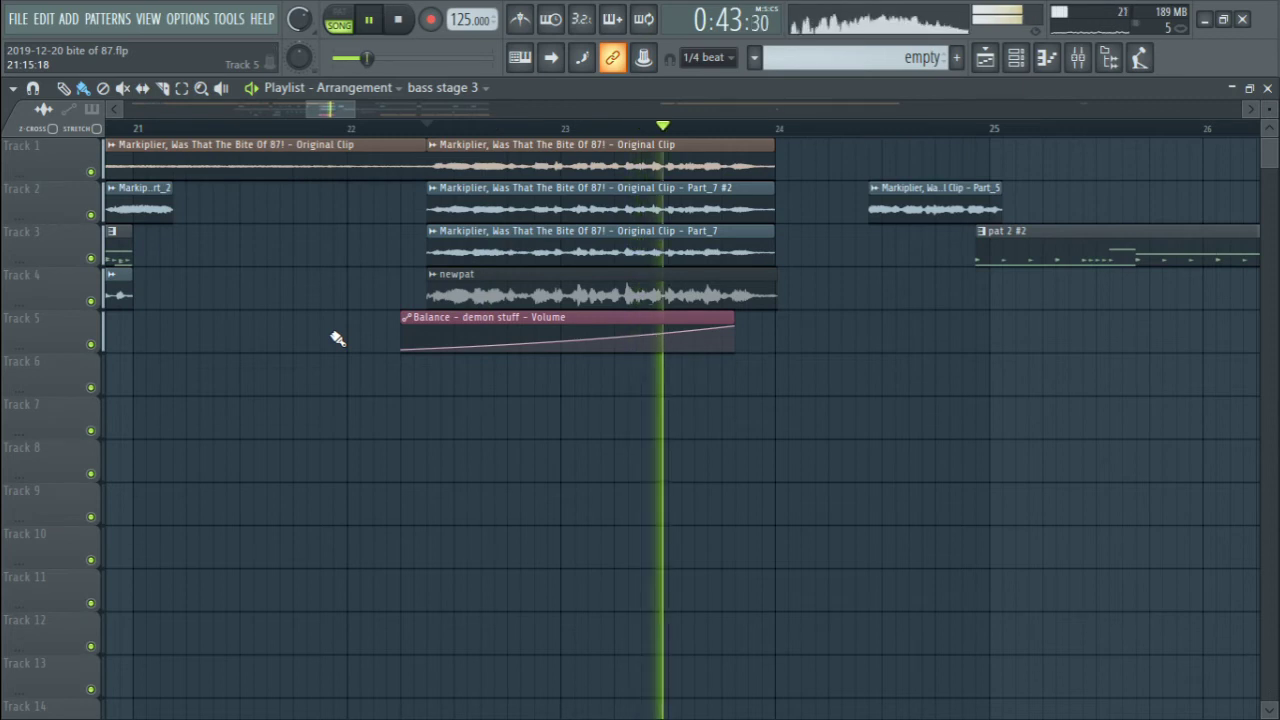
pyautogui.press('space')
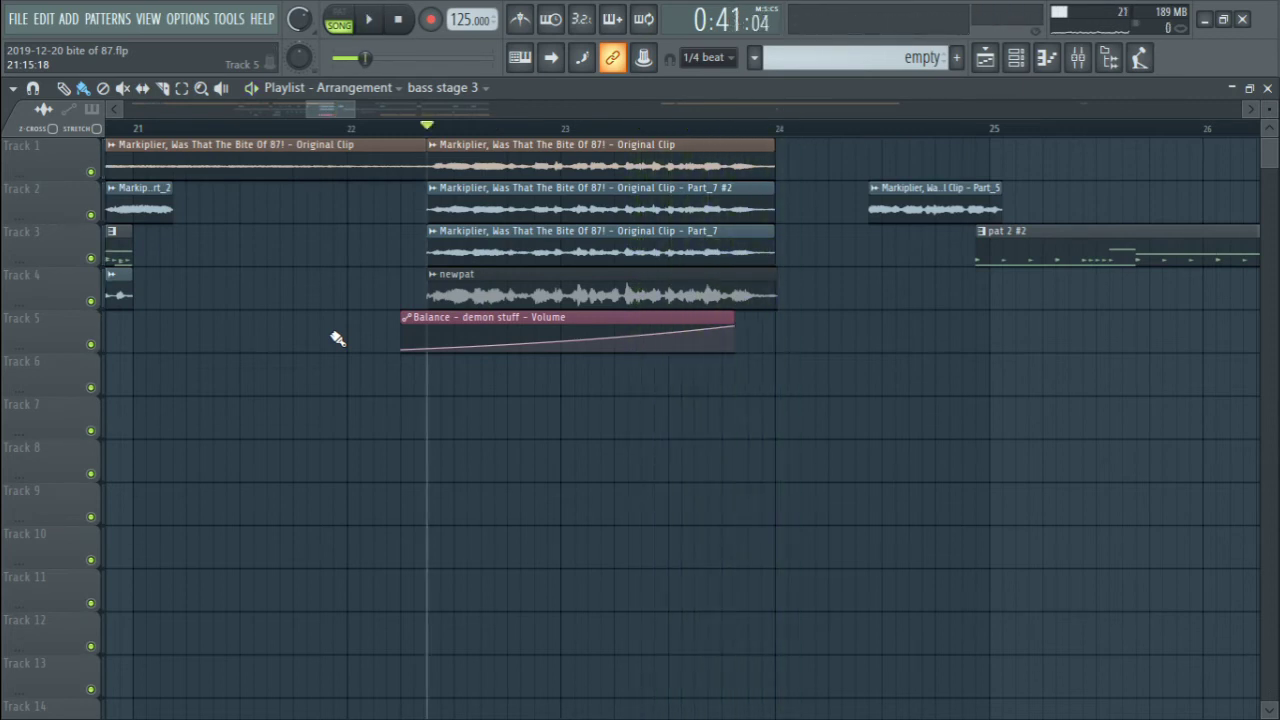